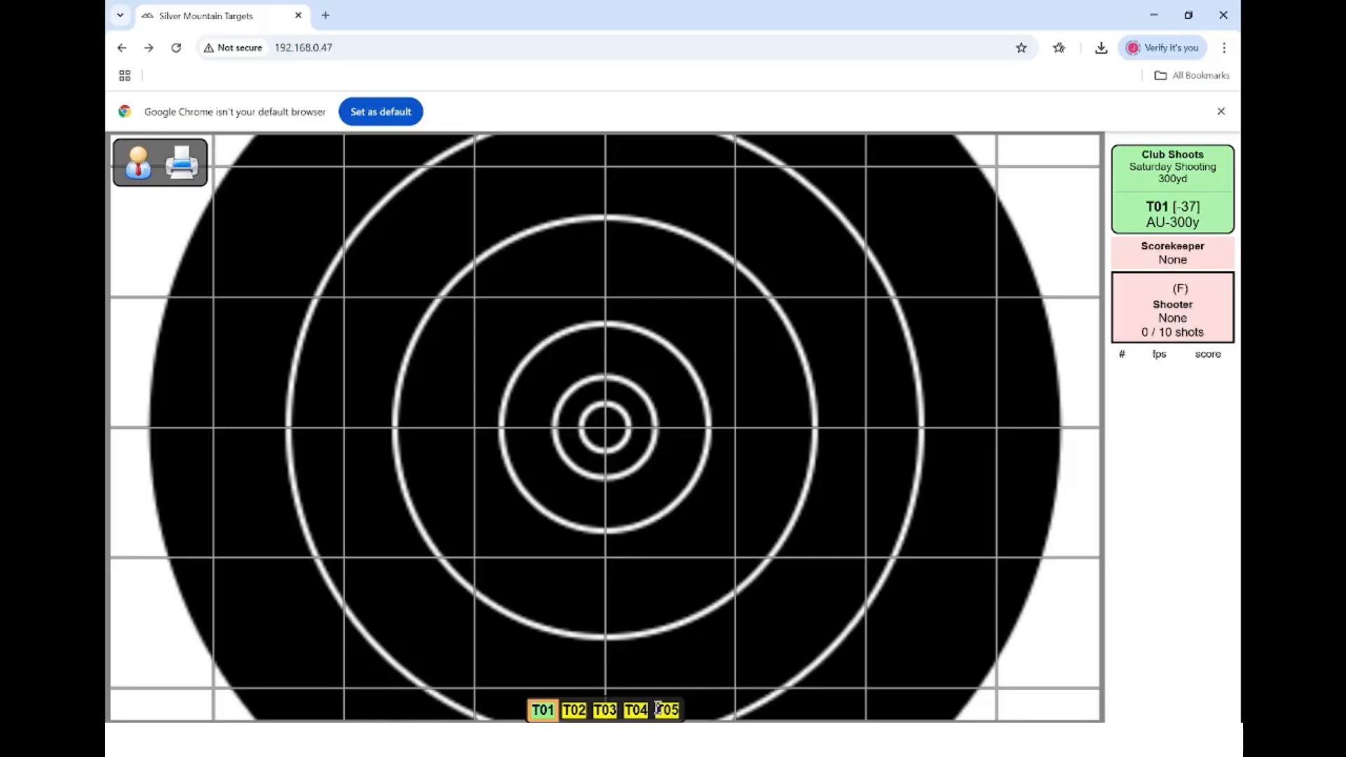
- Switch to target T01 and bring up the competitor-number login prompt
left_click(552, 711)
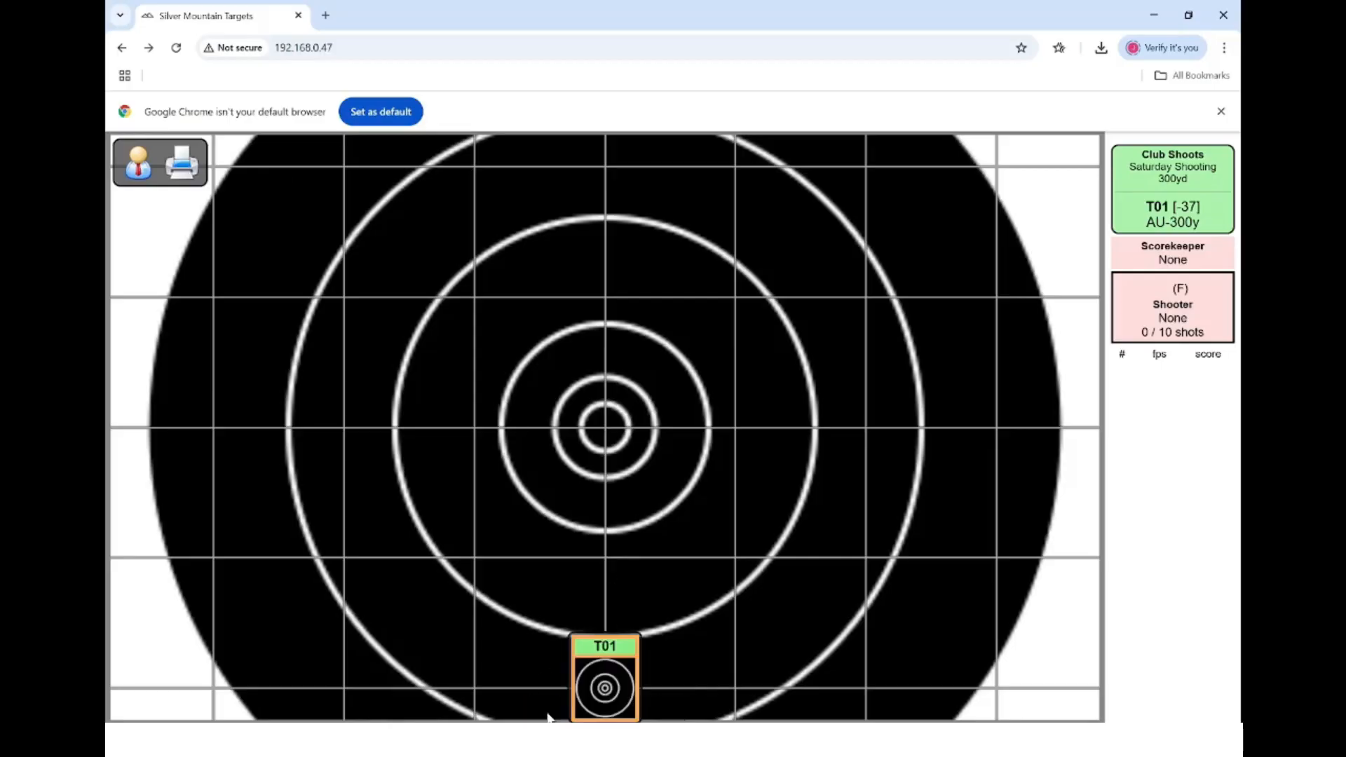
left_click(138, 164)
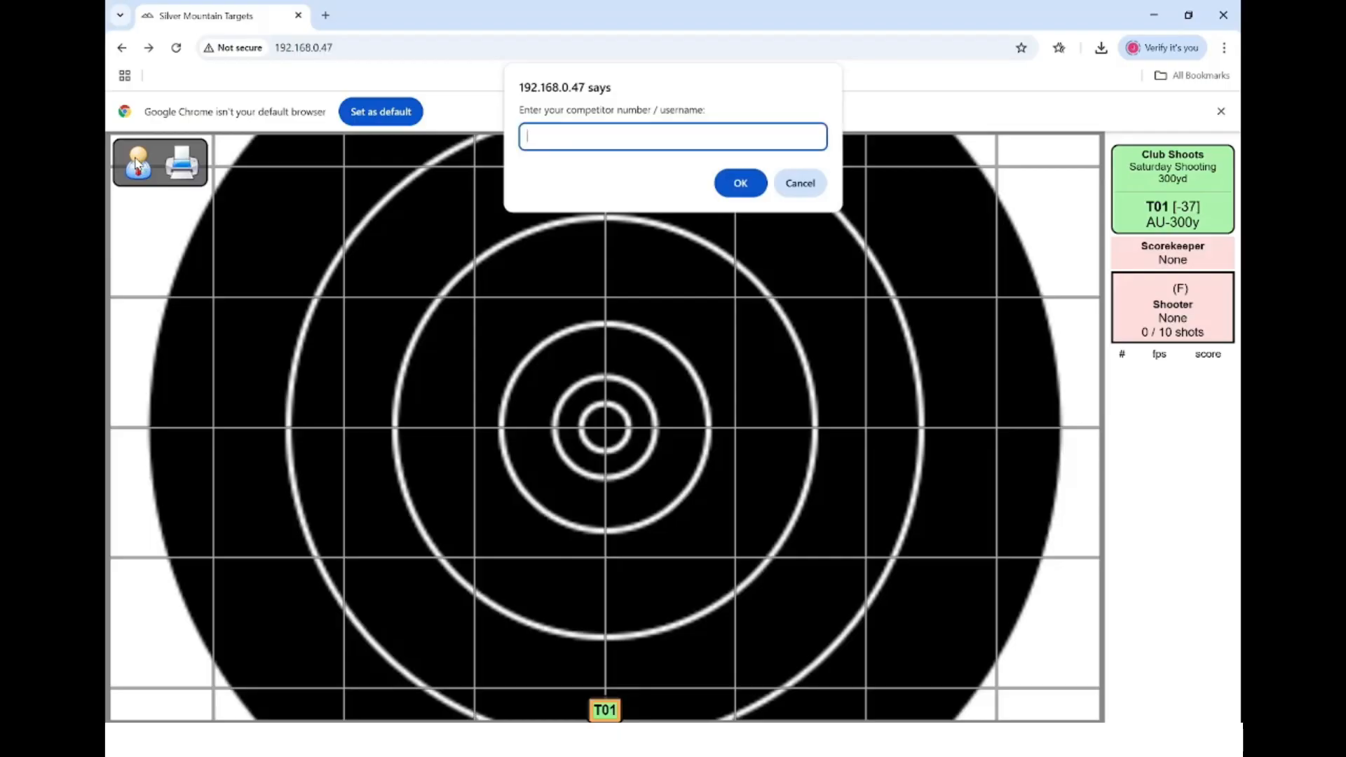
- Log in with the scorer number and take the Scorekeeper role on target T01
type("1s")
key("Return")
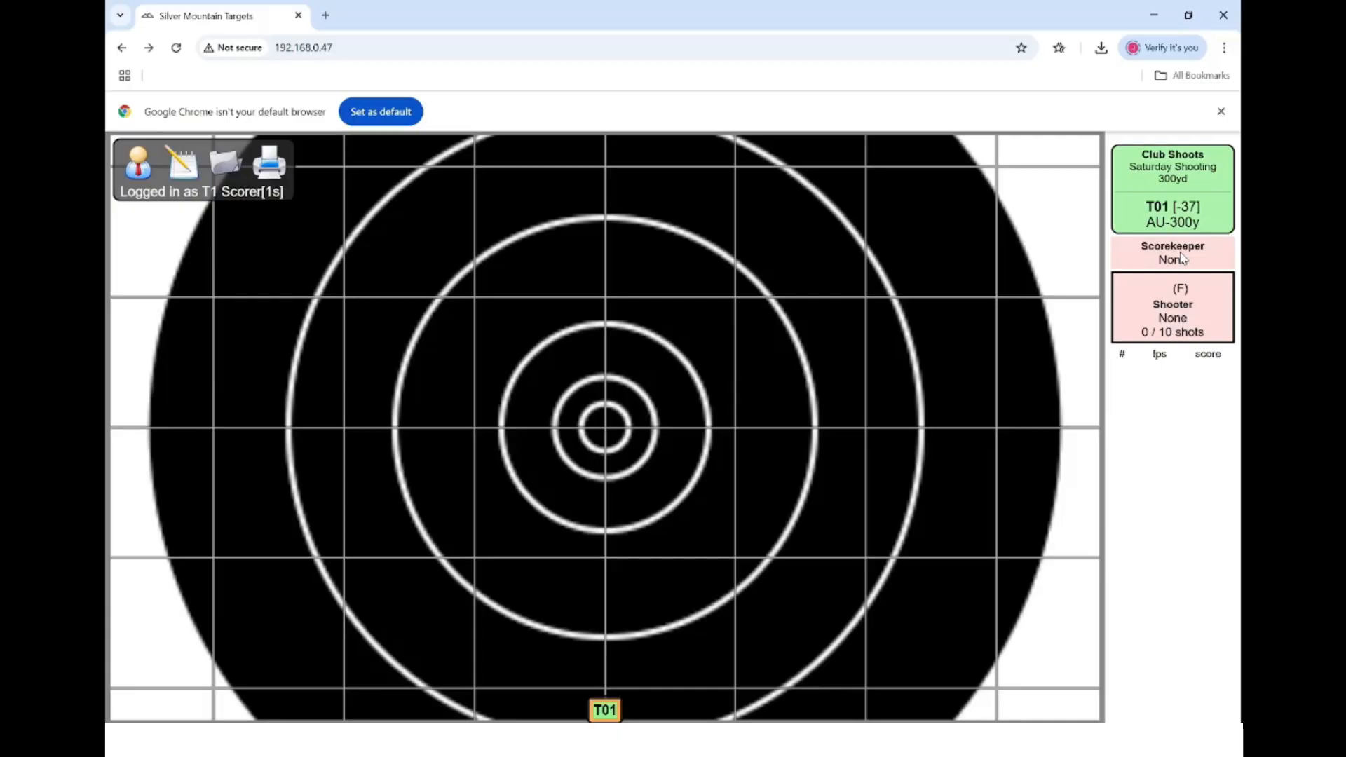
left_click(1182, 258)
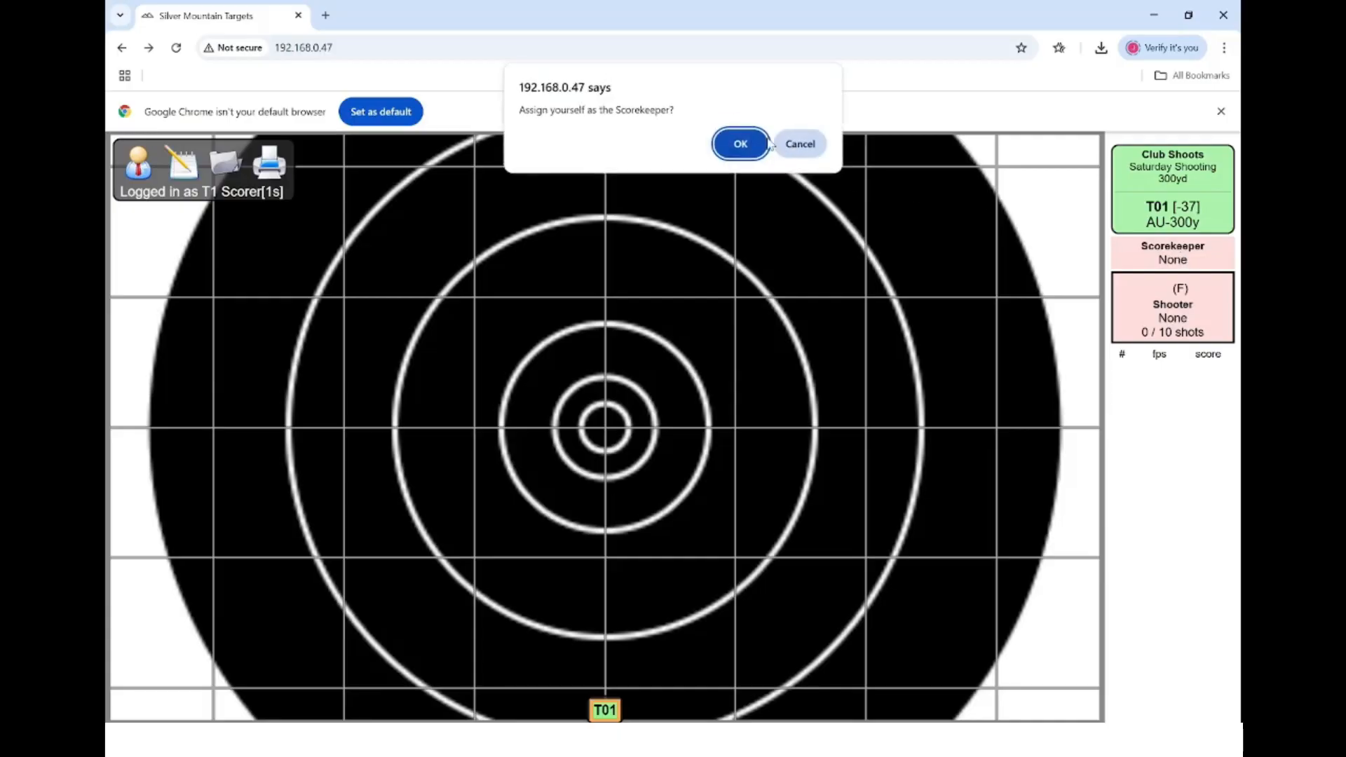
left_click(741, 144)
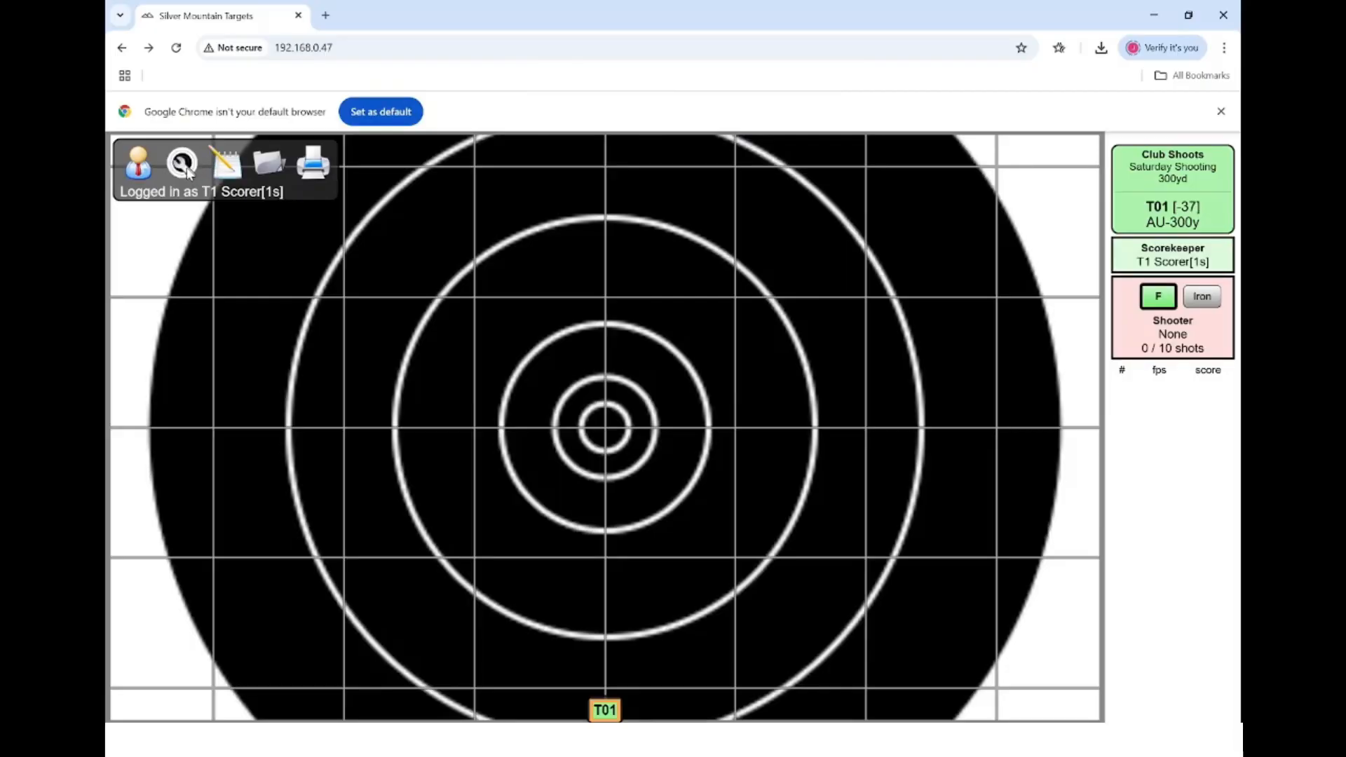
left_click(189, 171)
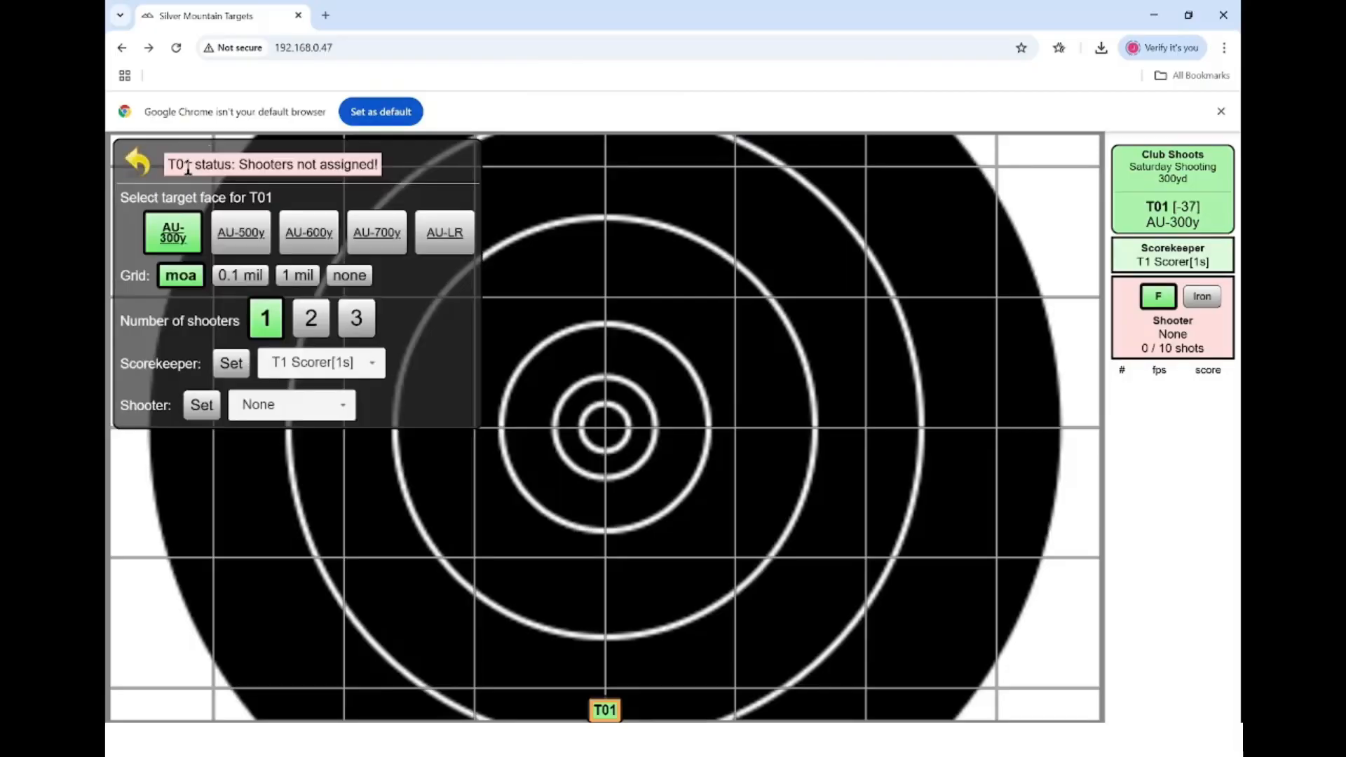
- Assign the competitor, by competitor number, as T01's shooter and return to the target view
left_click(202, 407)
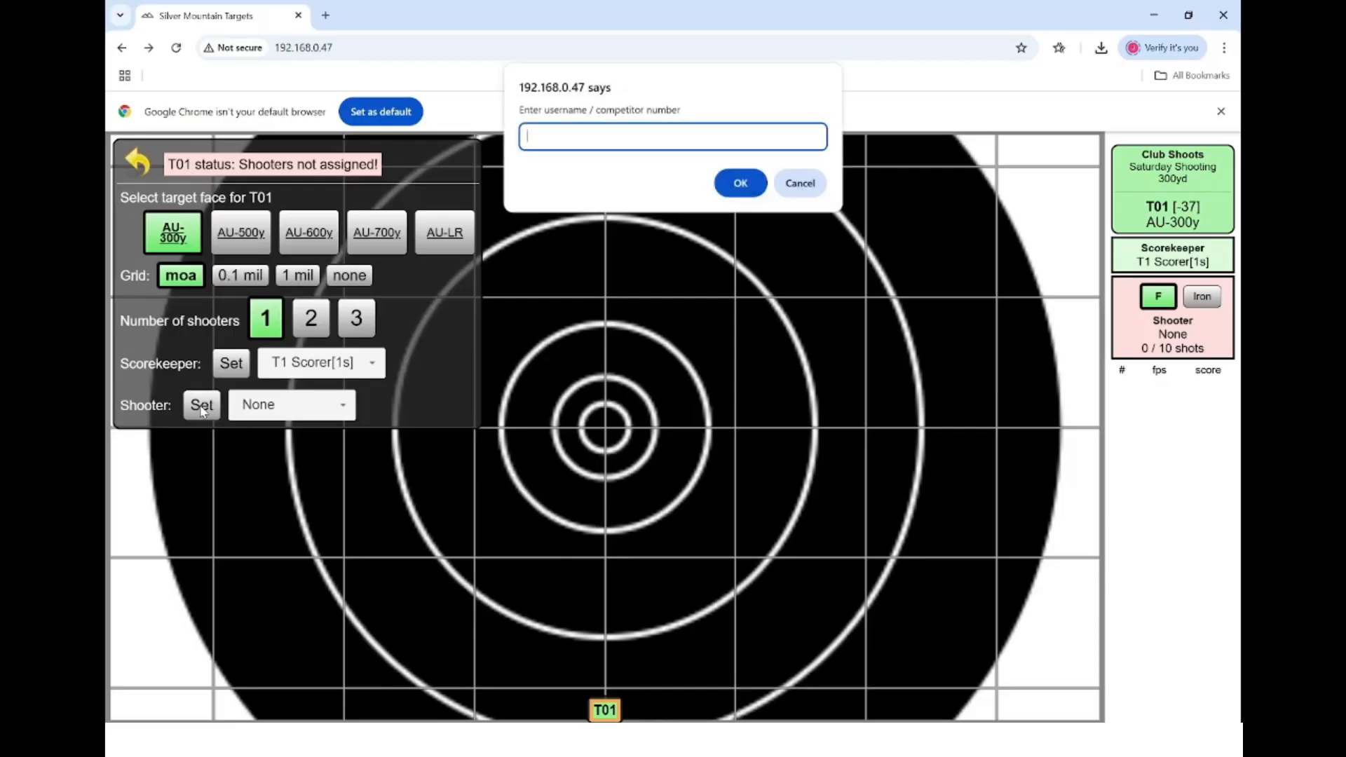
type("m01")
key("Return")
left_click(337, 405)
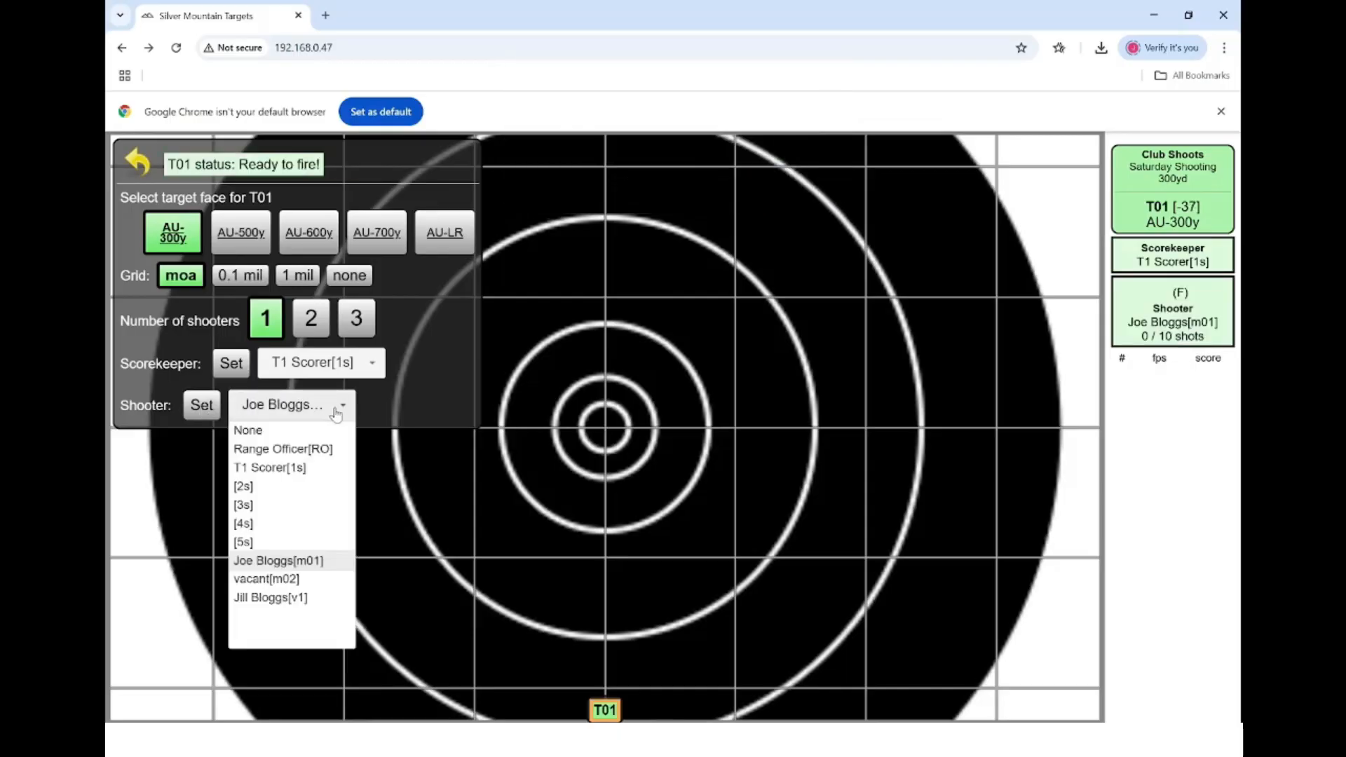
left_click(290, 561)
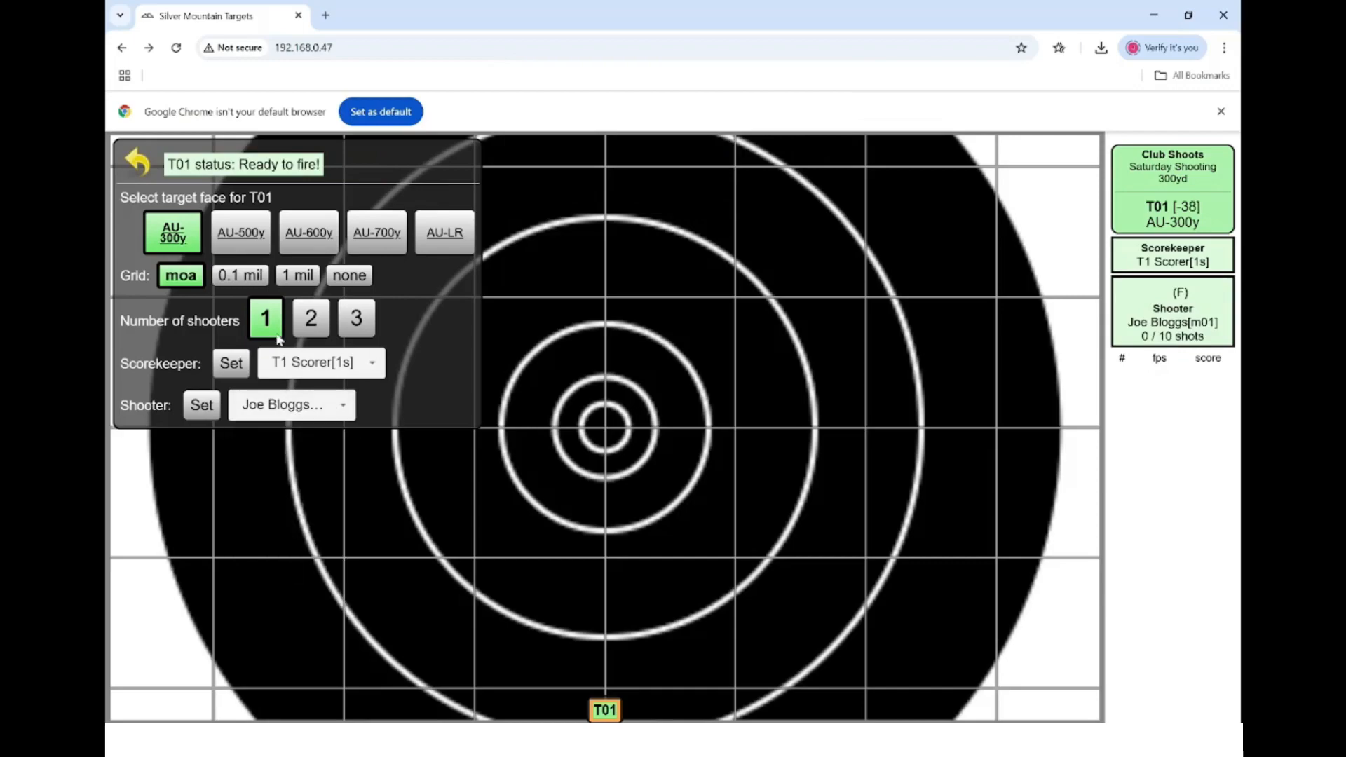
left_click(138, 161)
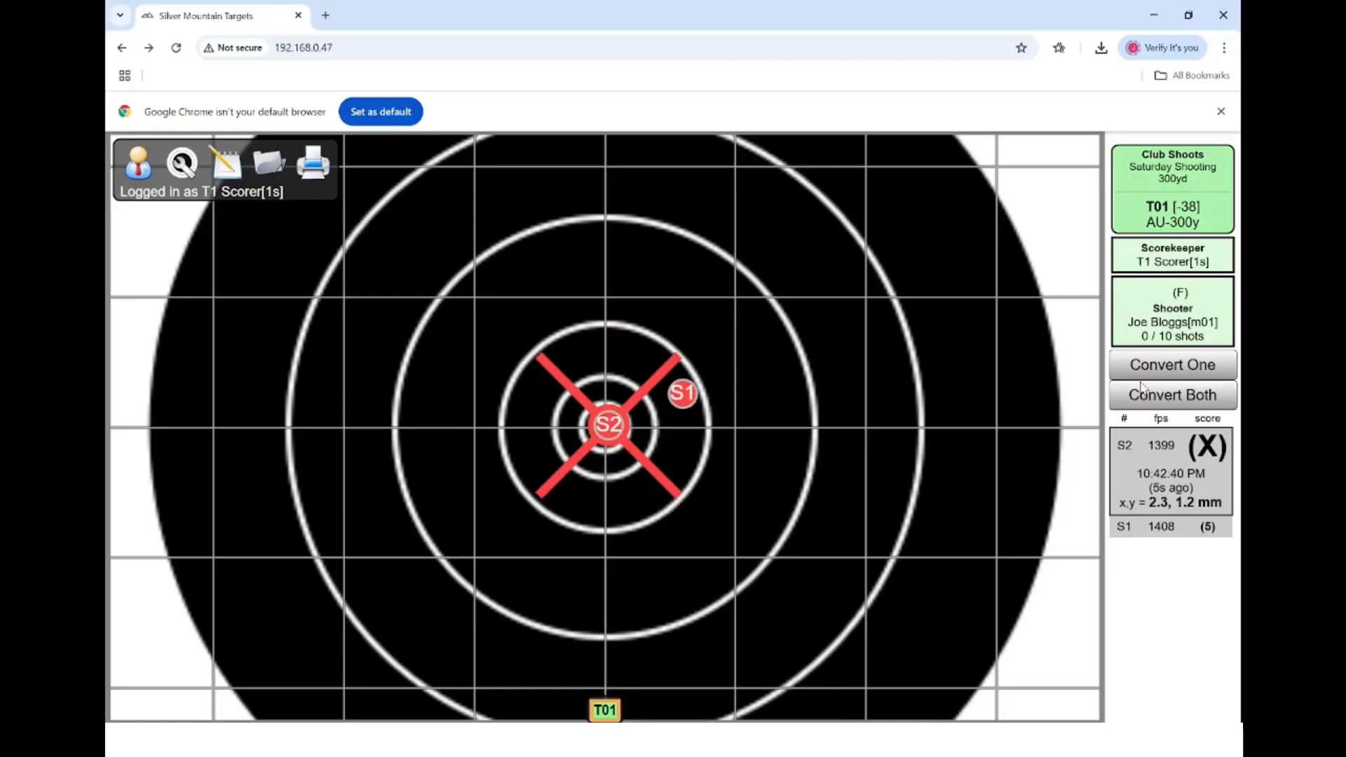
left_click(1142, 387)
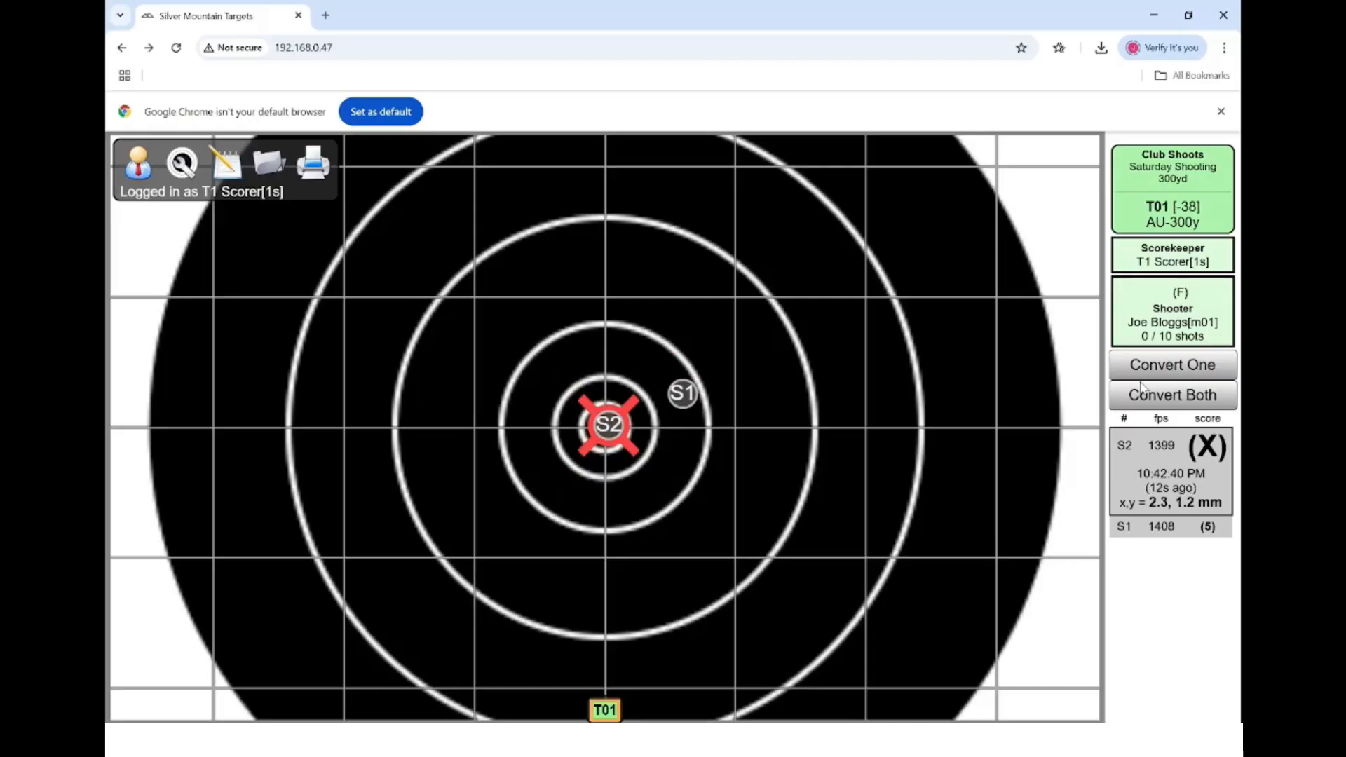
left_click(1180, 366)
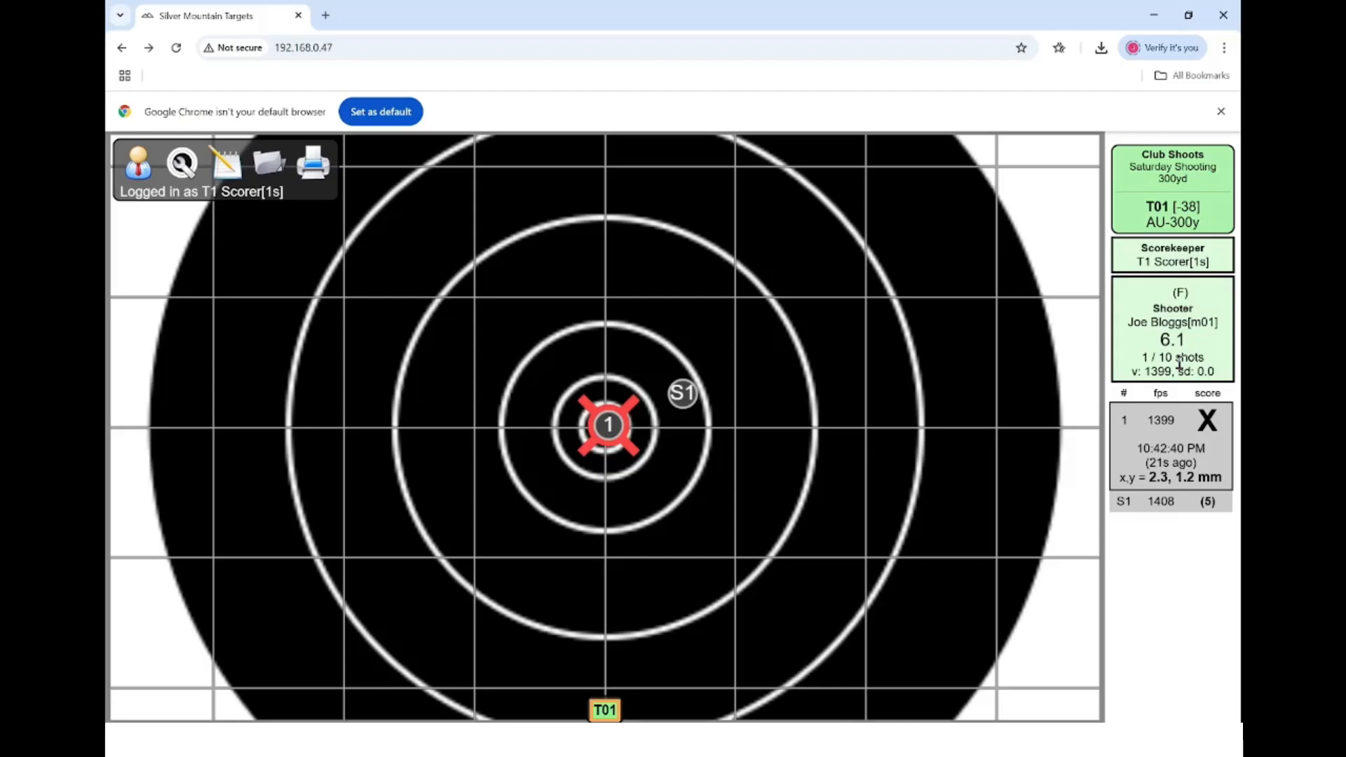
left_click(1184, 435)
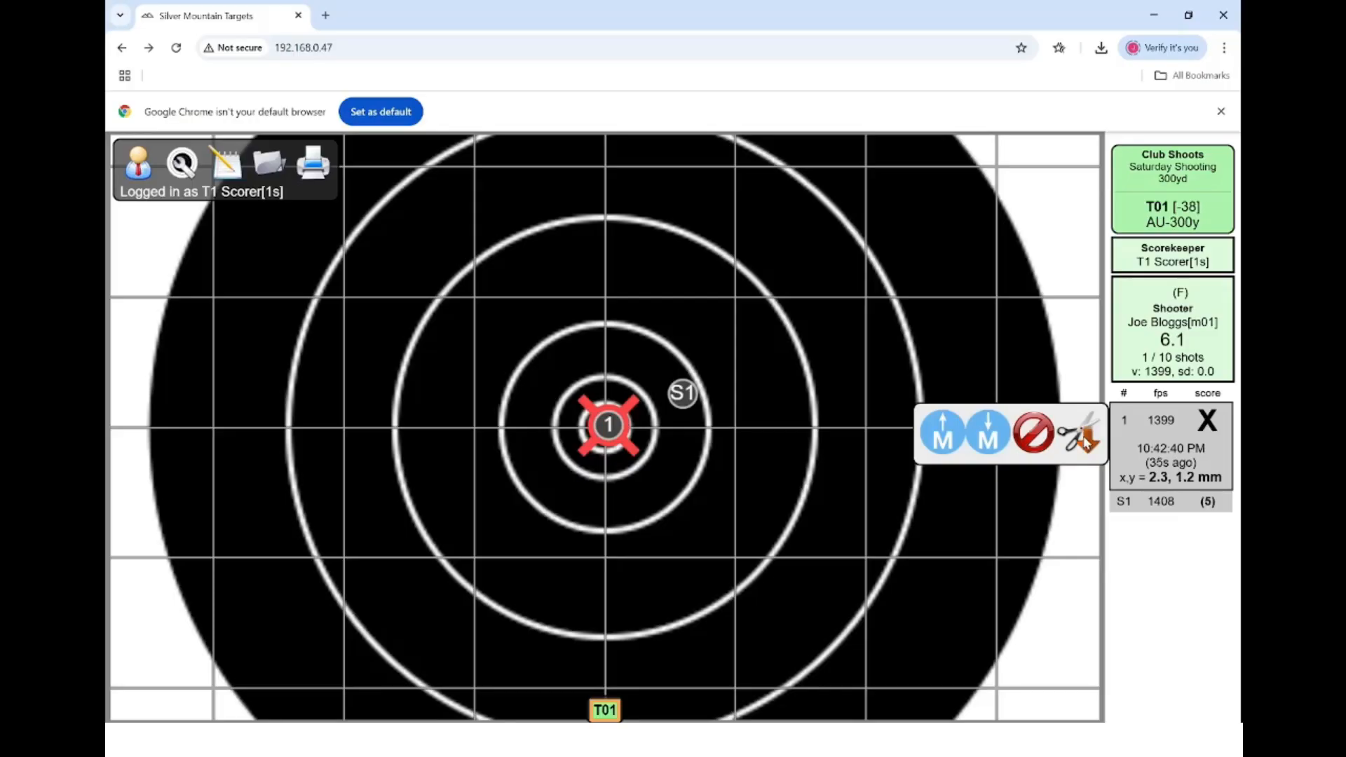
left_click(1087, 440)
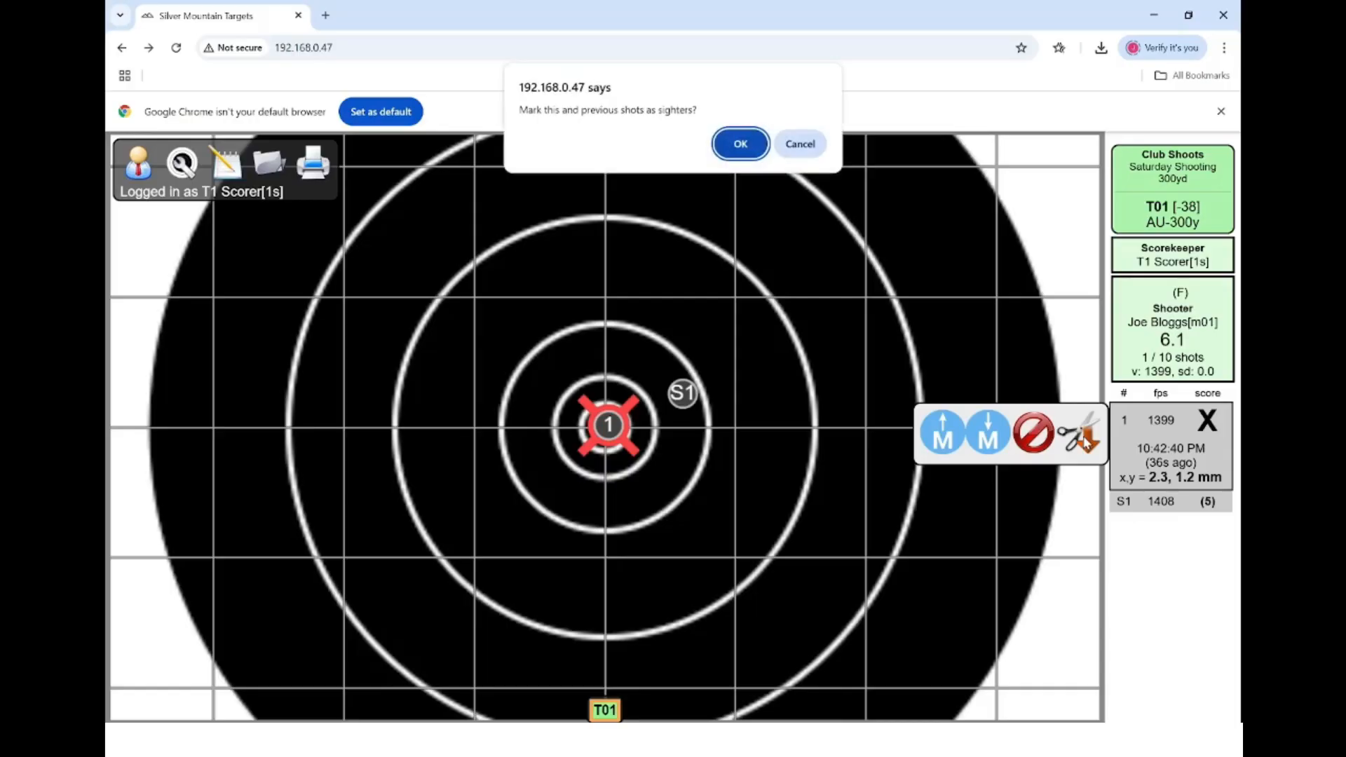
left_click(740, 143)
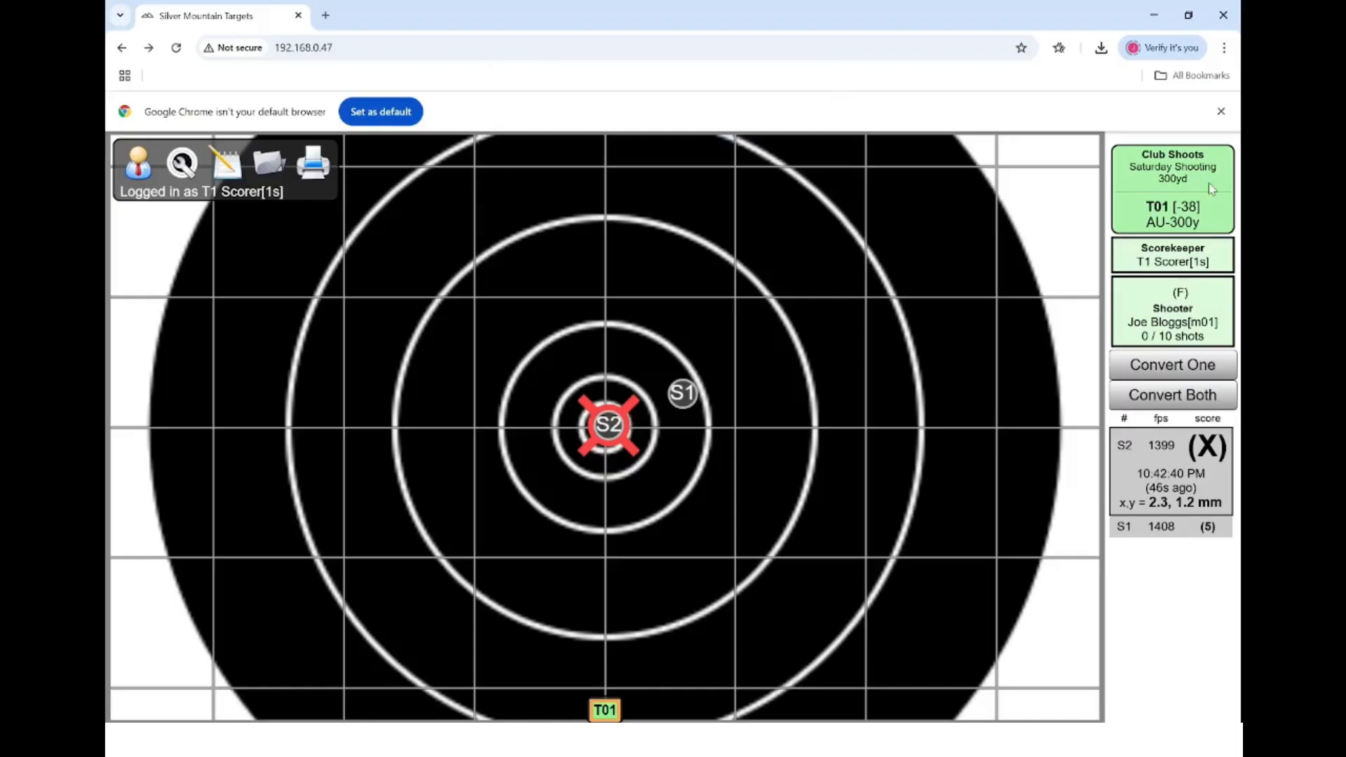
- Convert both sighters, then re-mark shot 1 as a sighter so the X counts alone (6.1)
left_click(1191, 396)
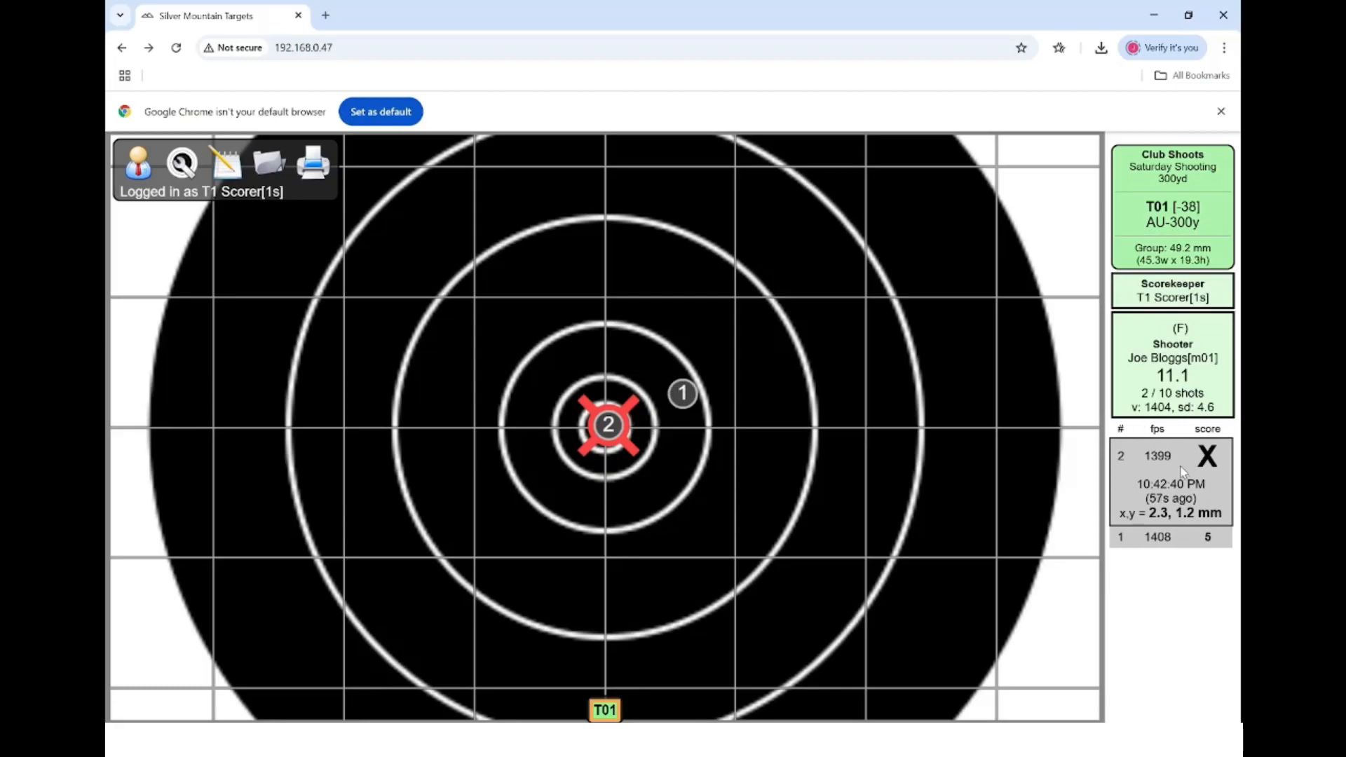
left_click(1185, 543)
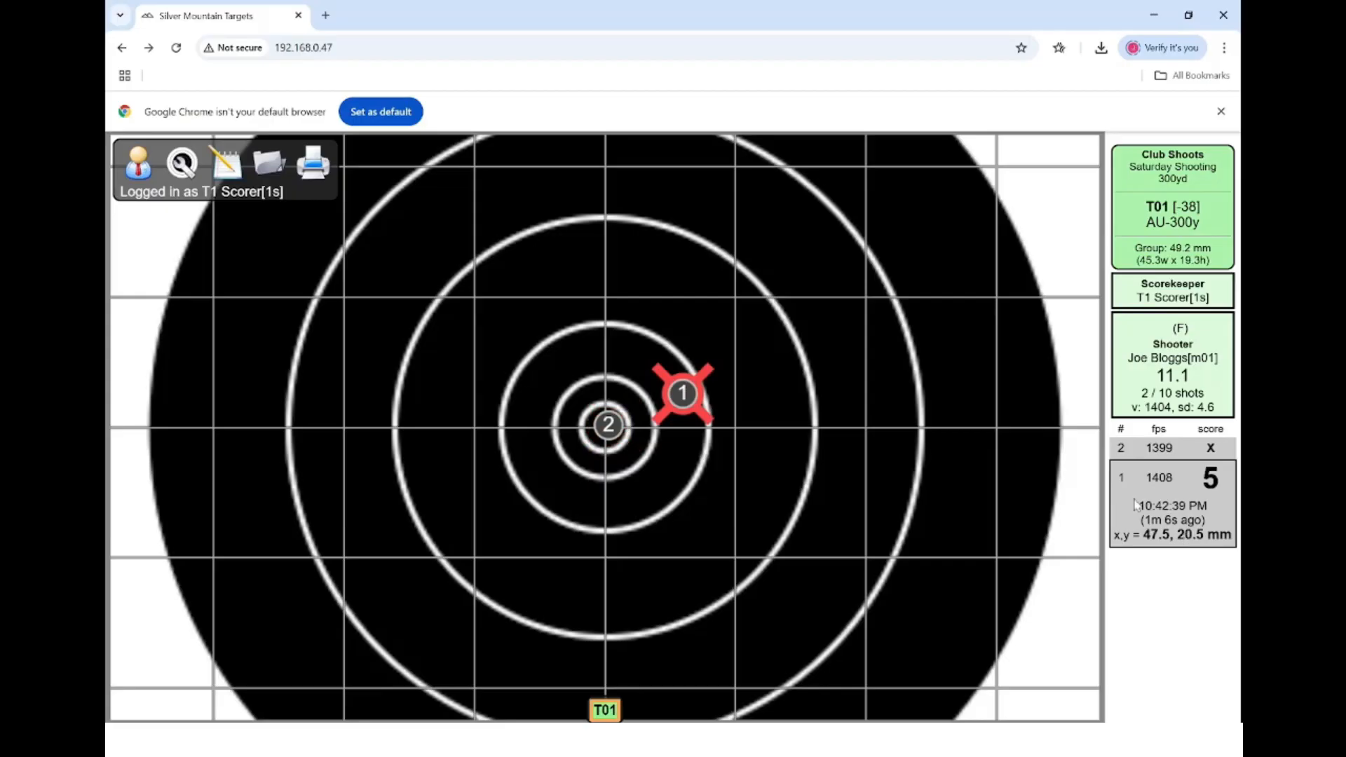
left_click(1161, 498)
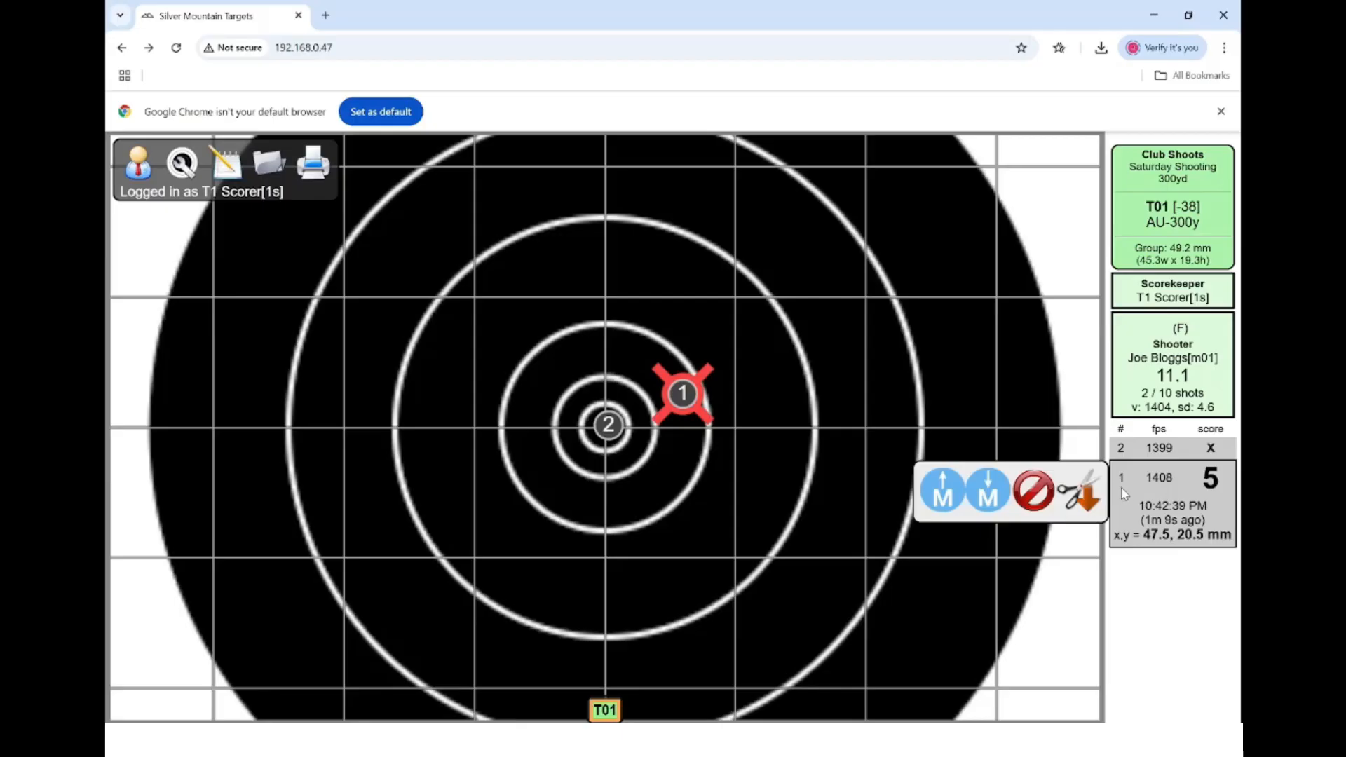
left_click(1091, 493)
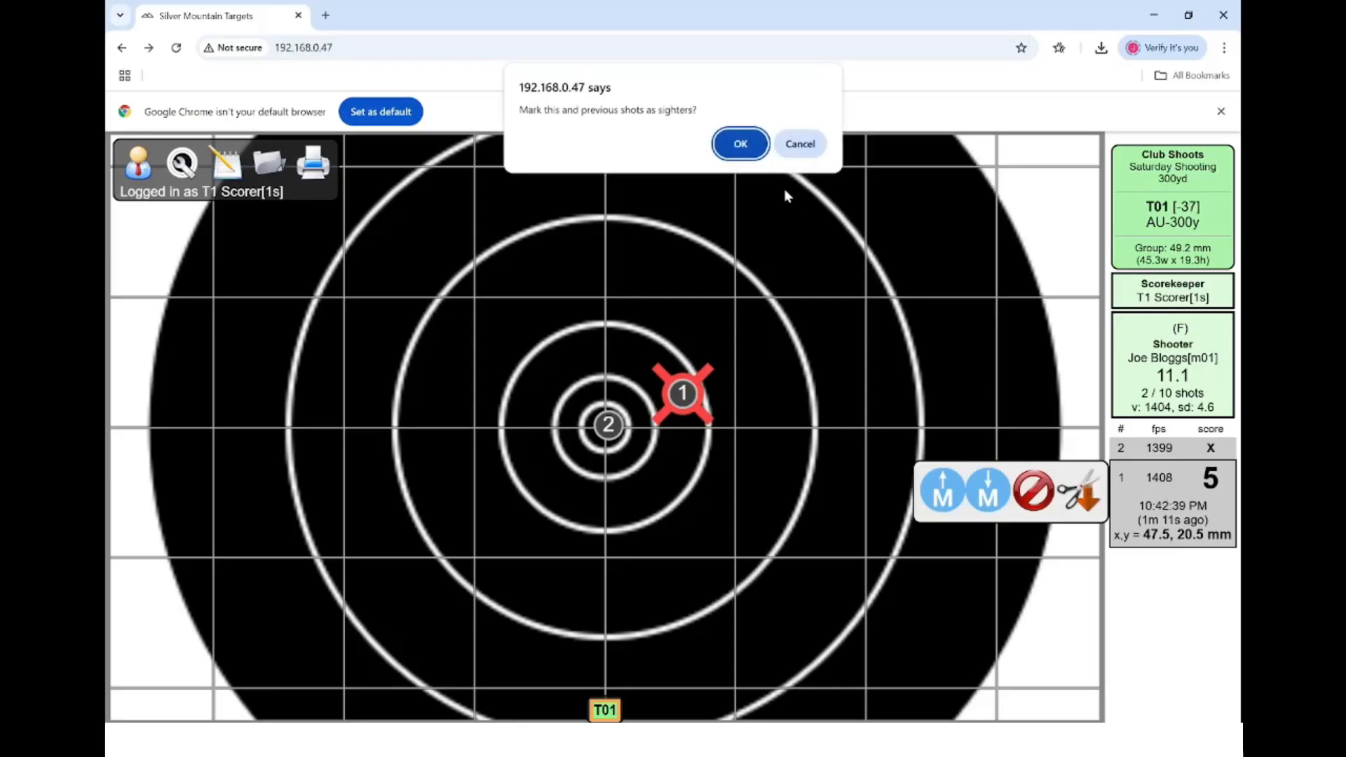
left_click(742, 145)
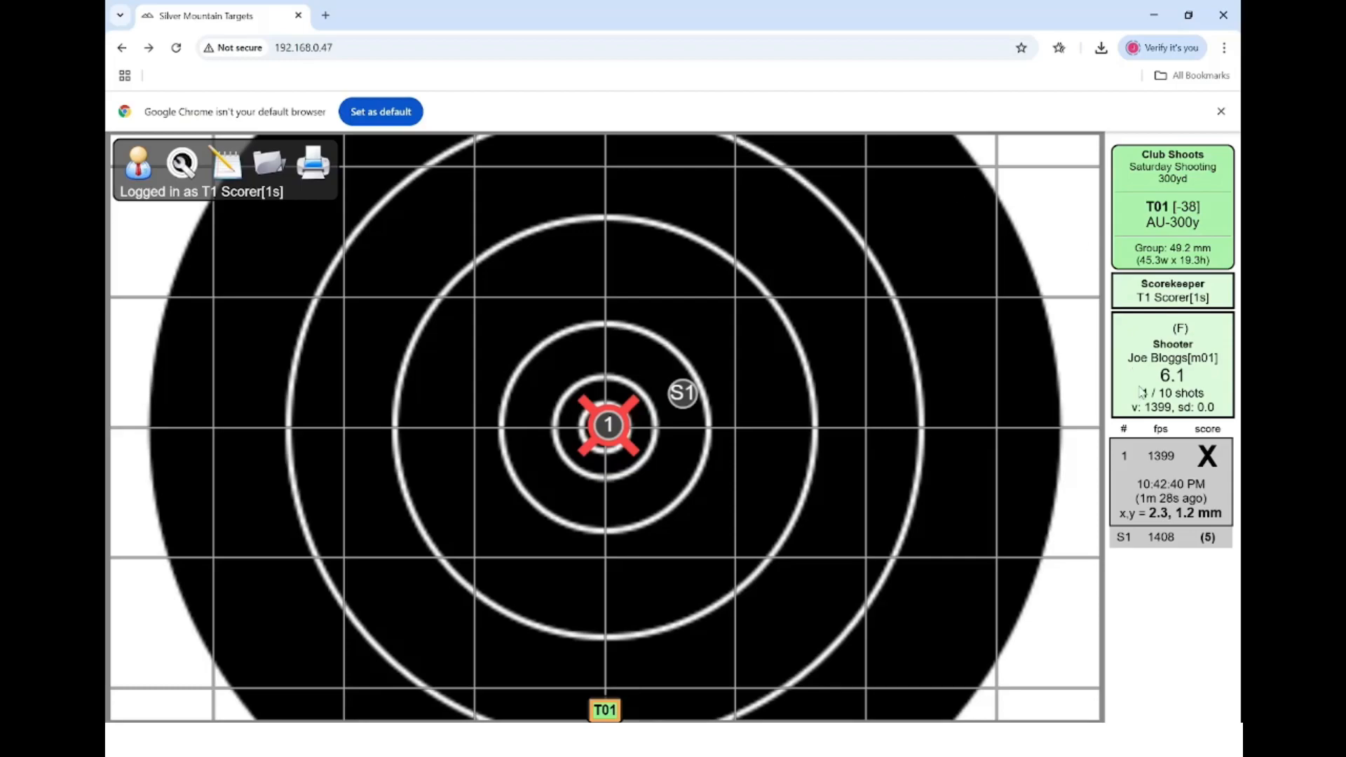
left_click(1154, 481)
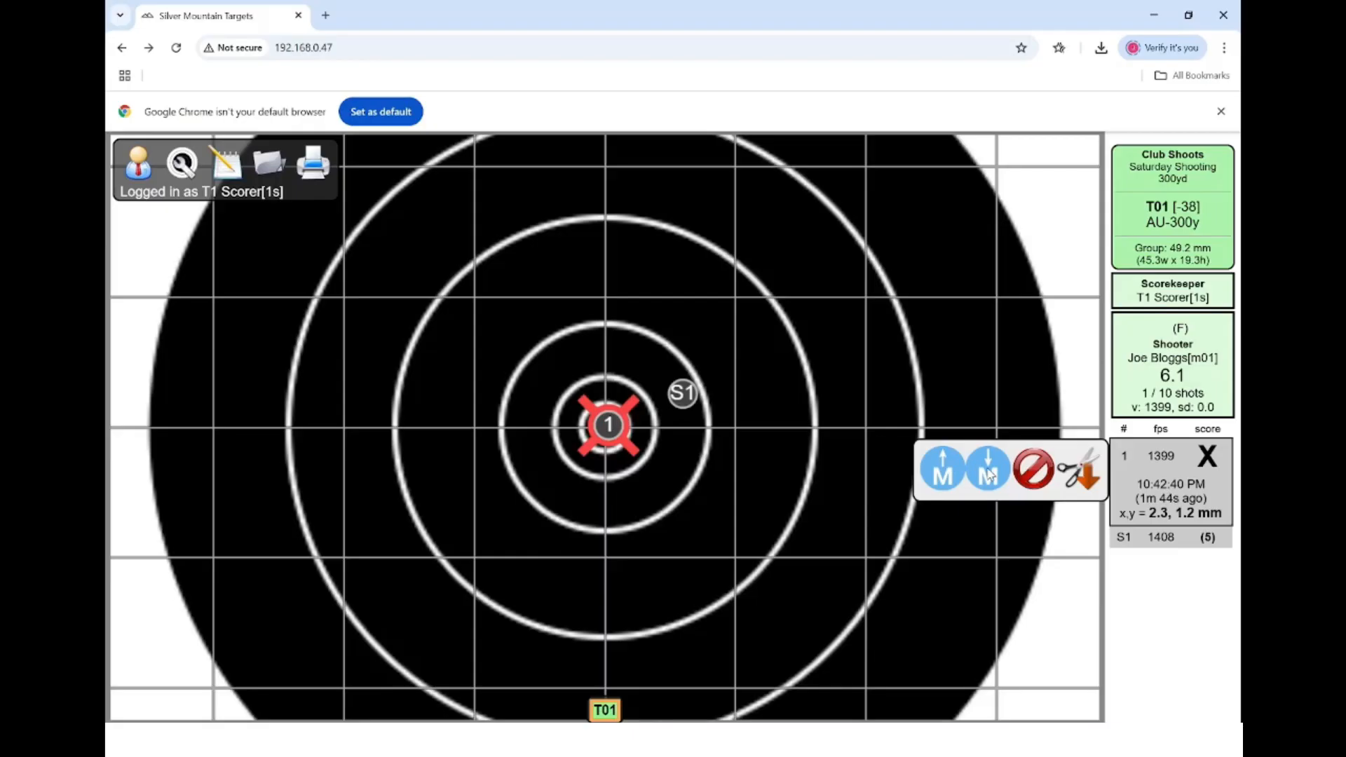
- Insert a missing shot scoring 0 as shot 2, after shot 1
left_click(952, 473)
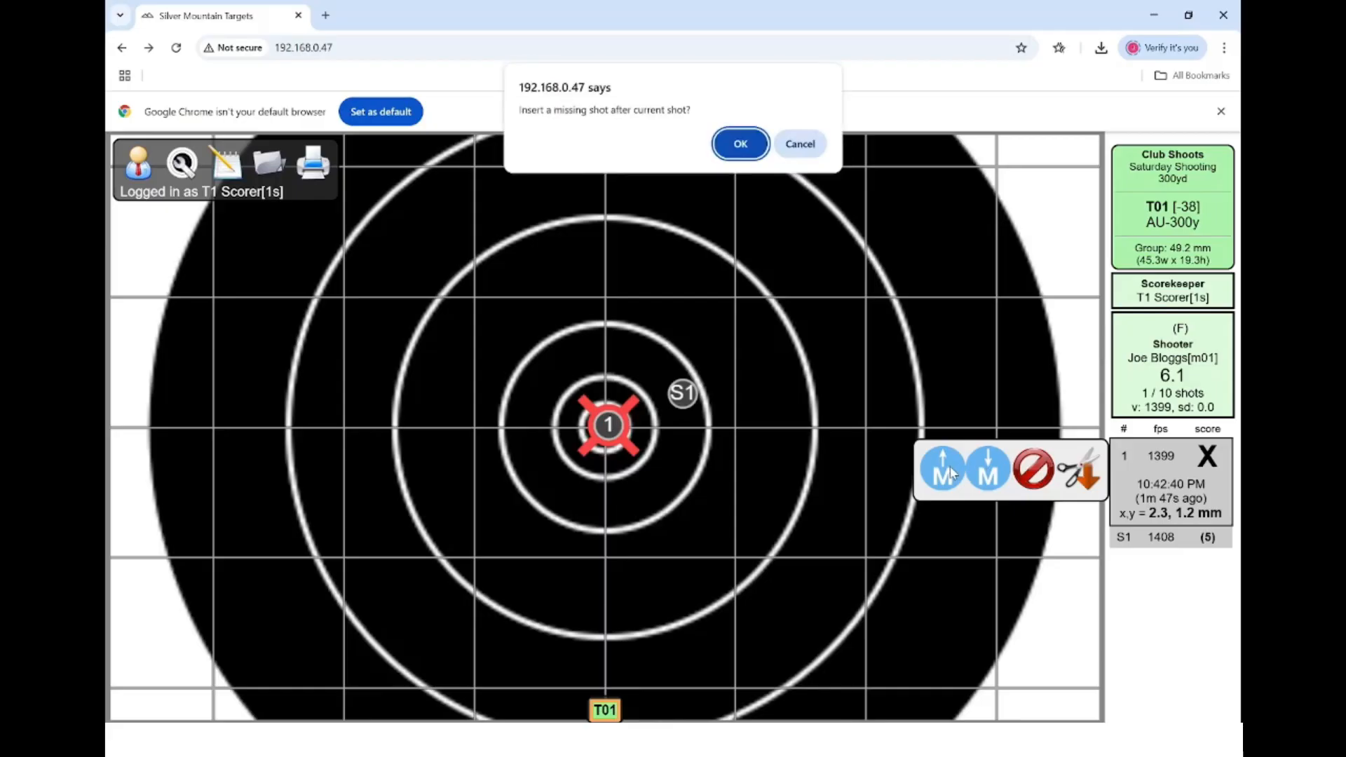
left_click(742, 144)
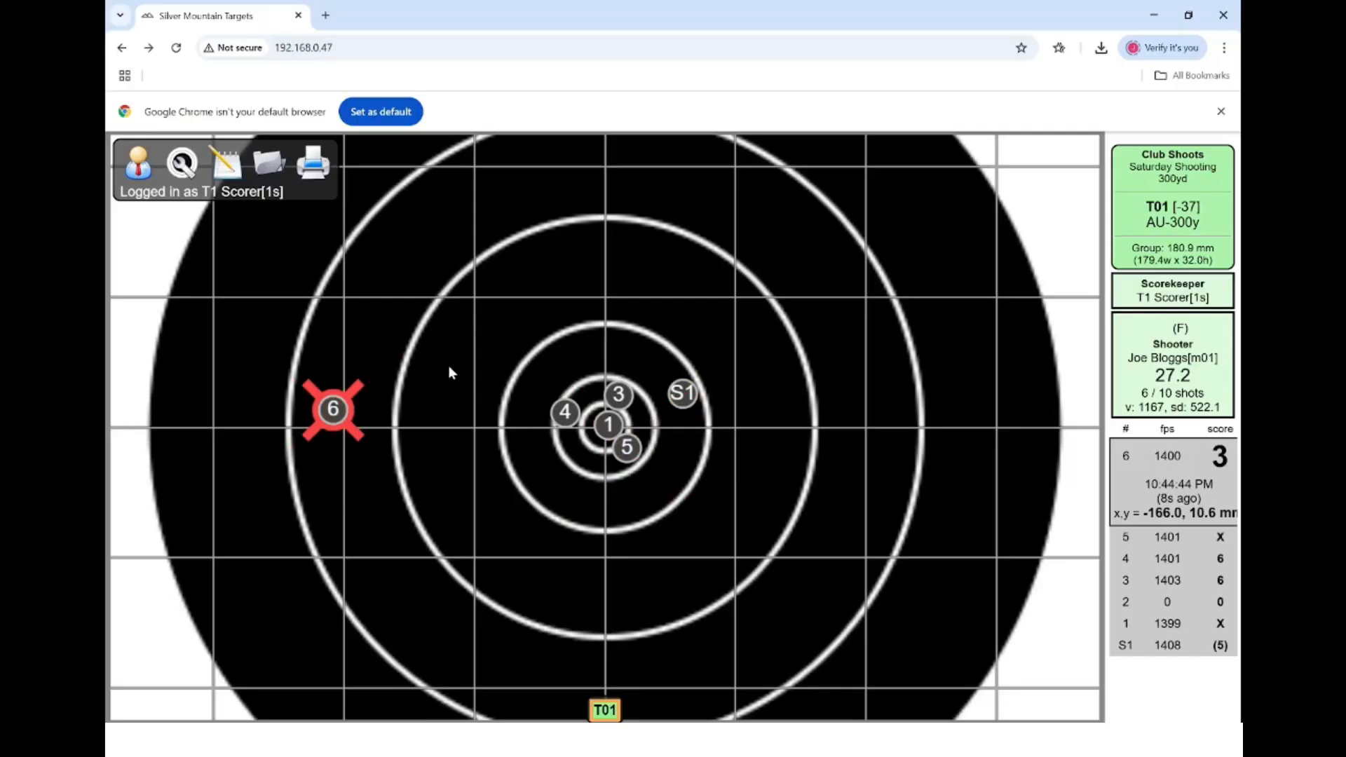
- Strike the wide shot 6, which scored 3, from T01's record
left_click(1169, 474)
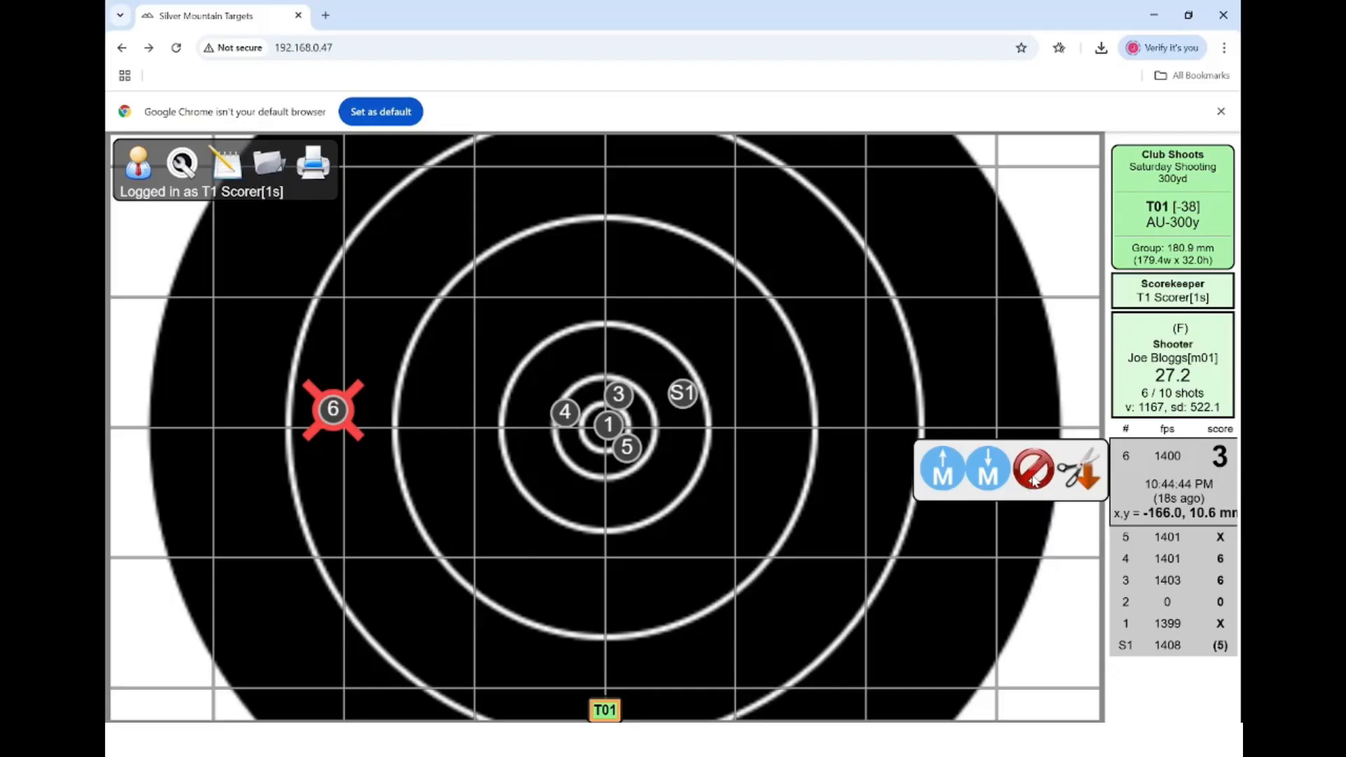
left_click(1034, 481)
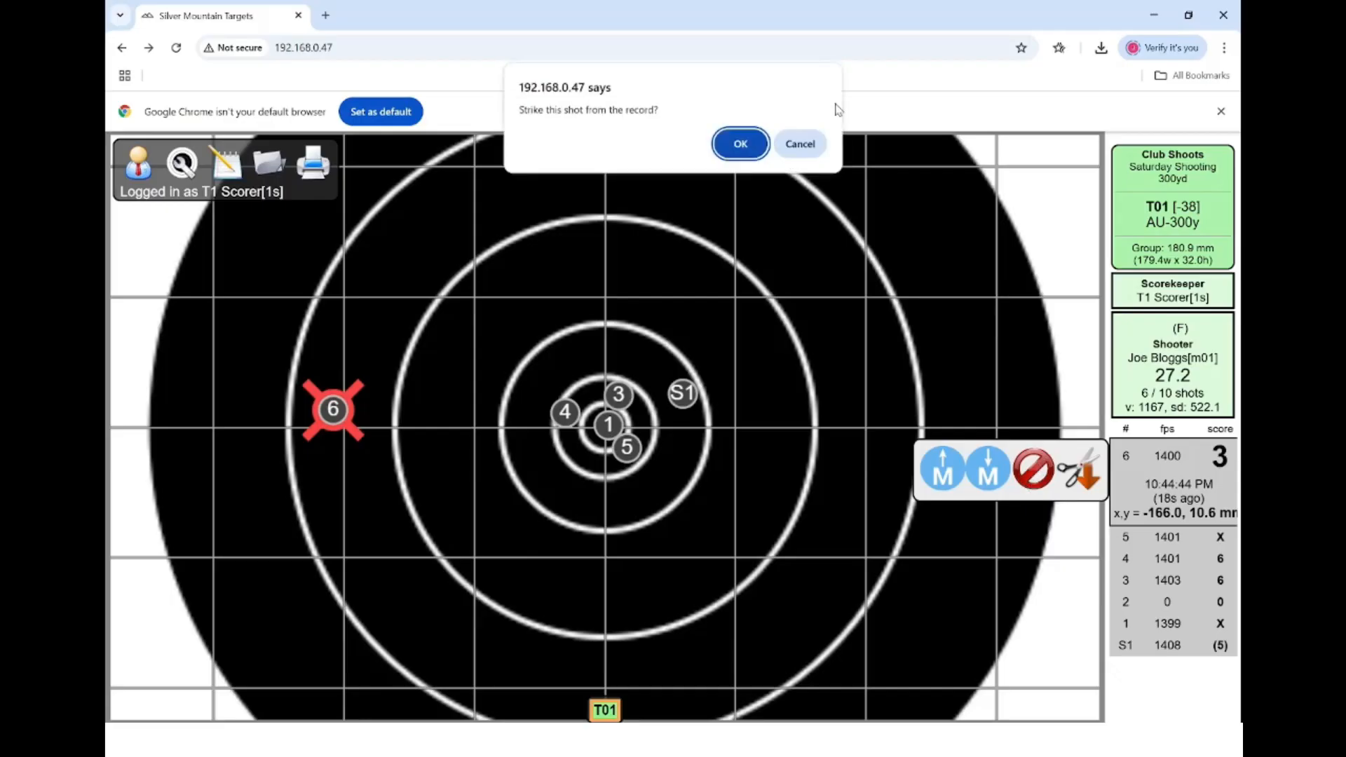
left_click(744, 148)
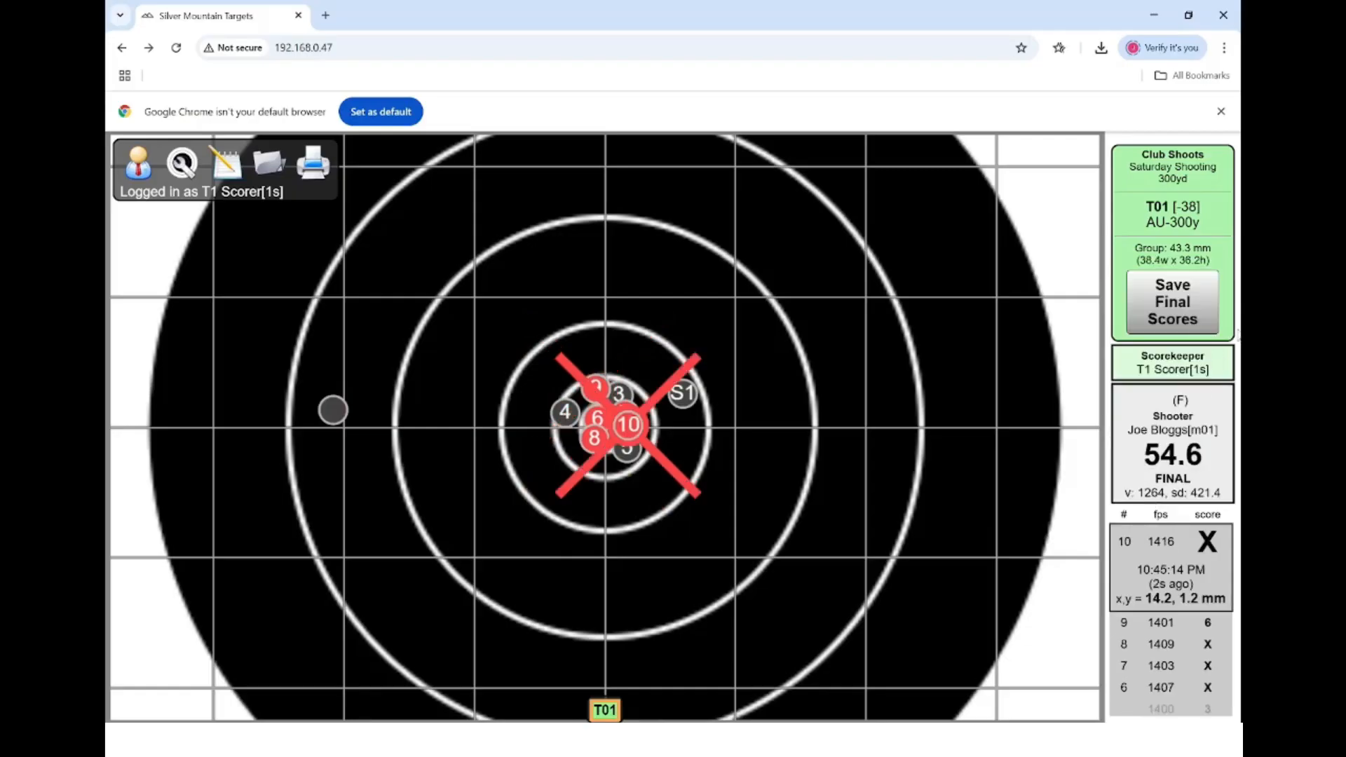
- Save the string as final, then make the scorer account T01's shooter
left_click(1182, 317)
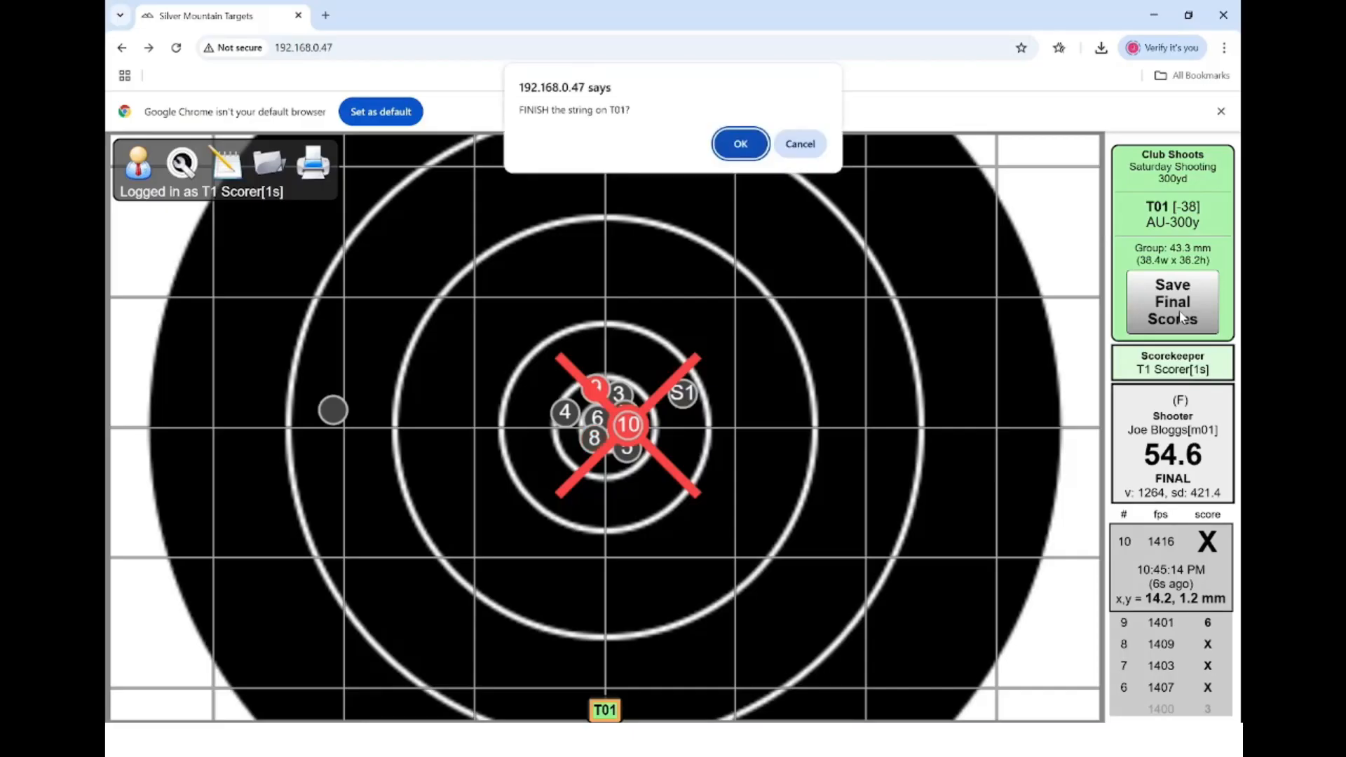
key("Return")
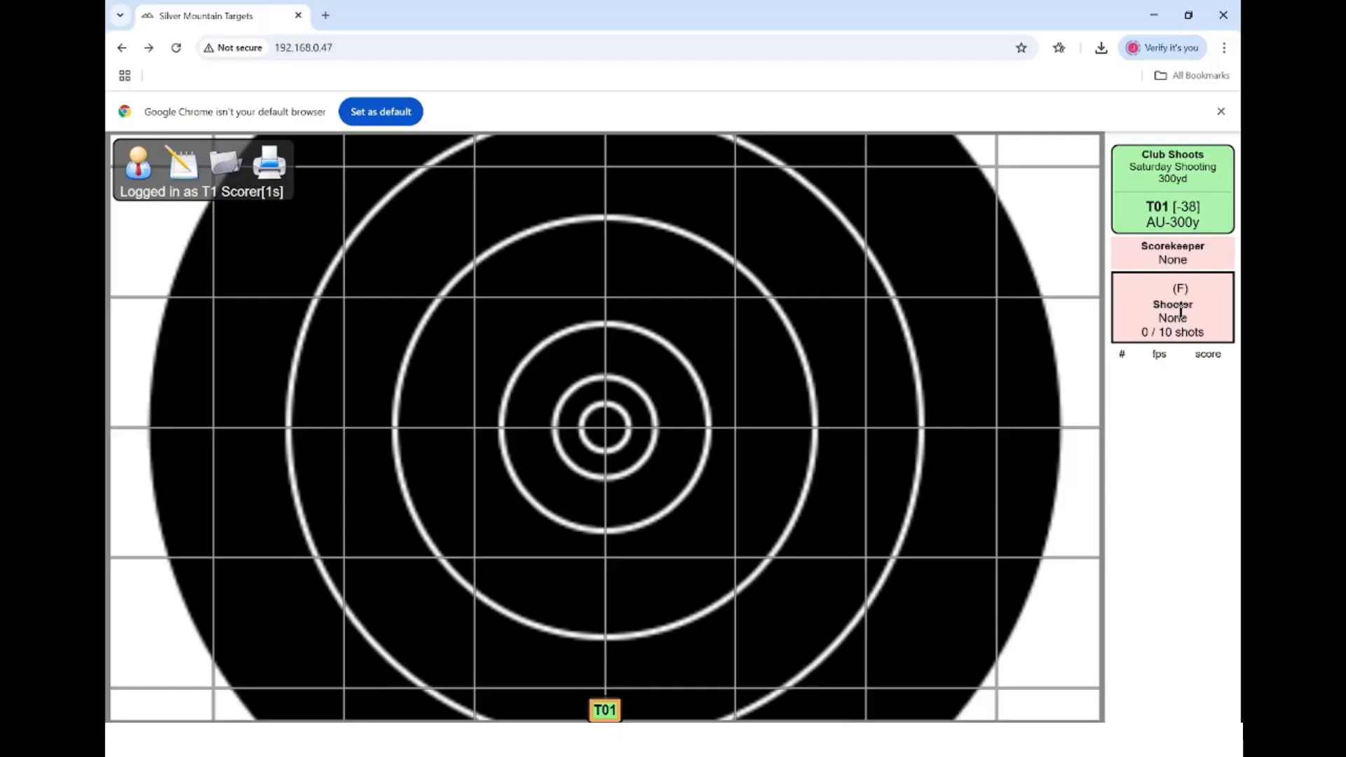
left_click(1181, 311)
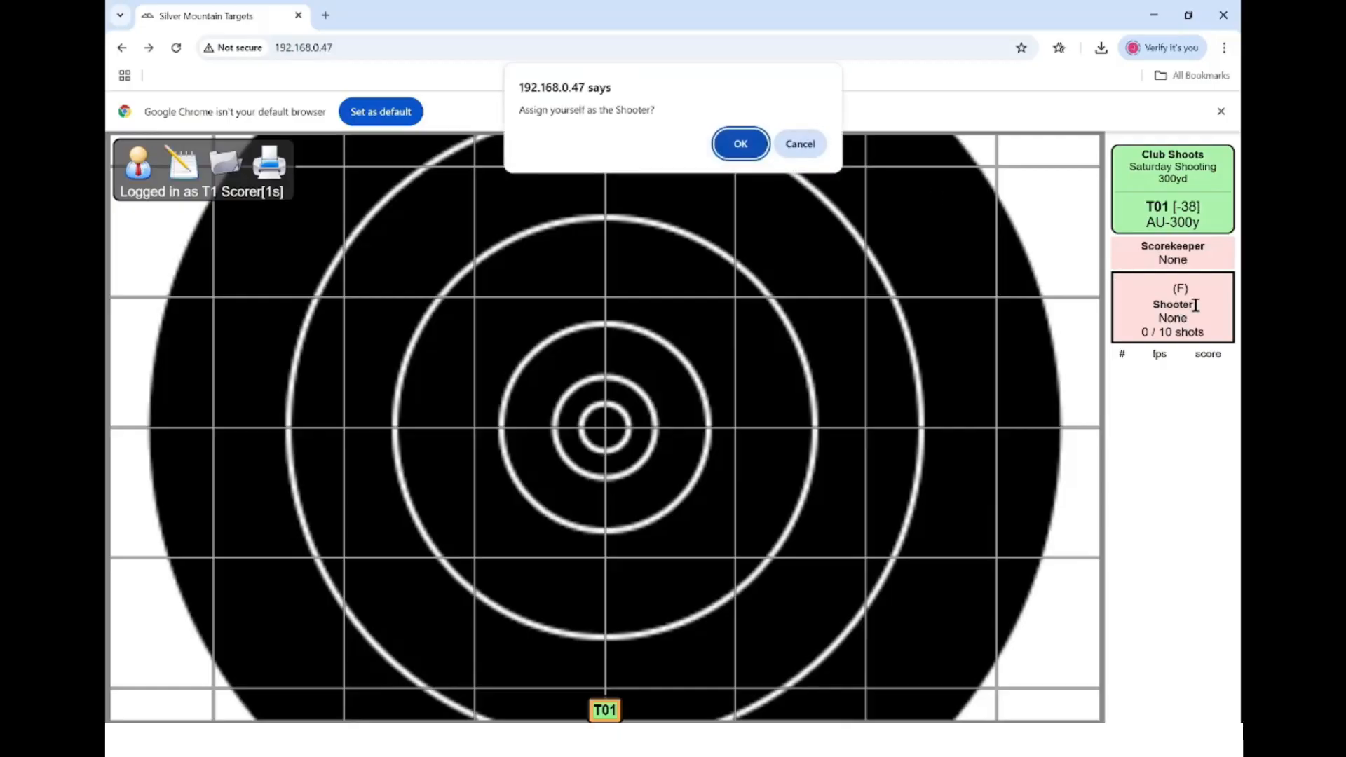
left_click(742, 142)
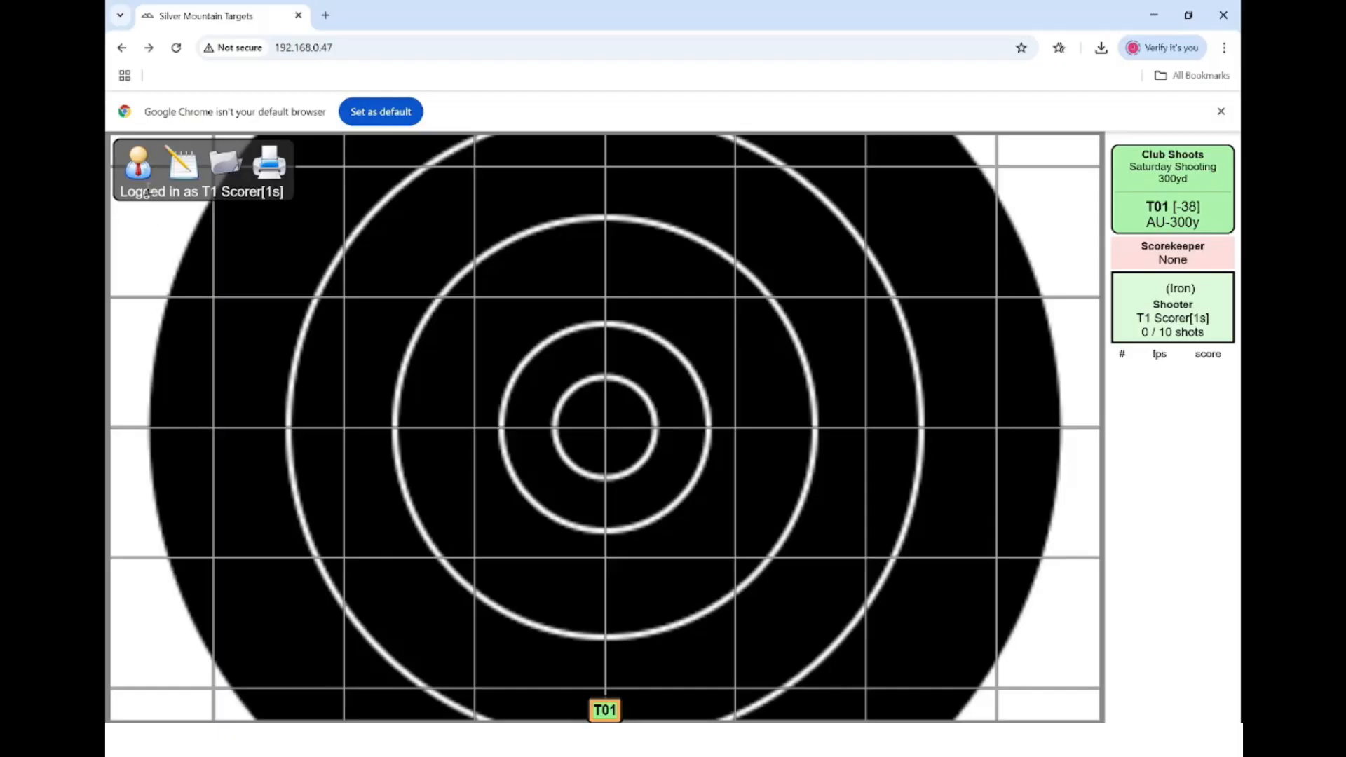
left_click(143, 168)
- Log out of the scorer account and log in as admin
left_click(296, 165)
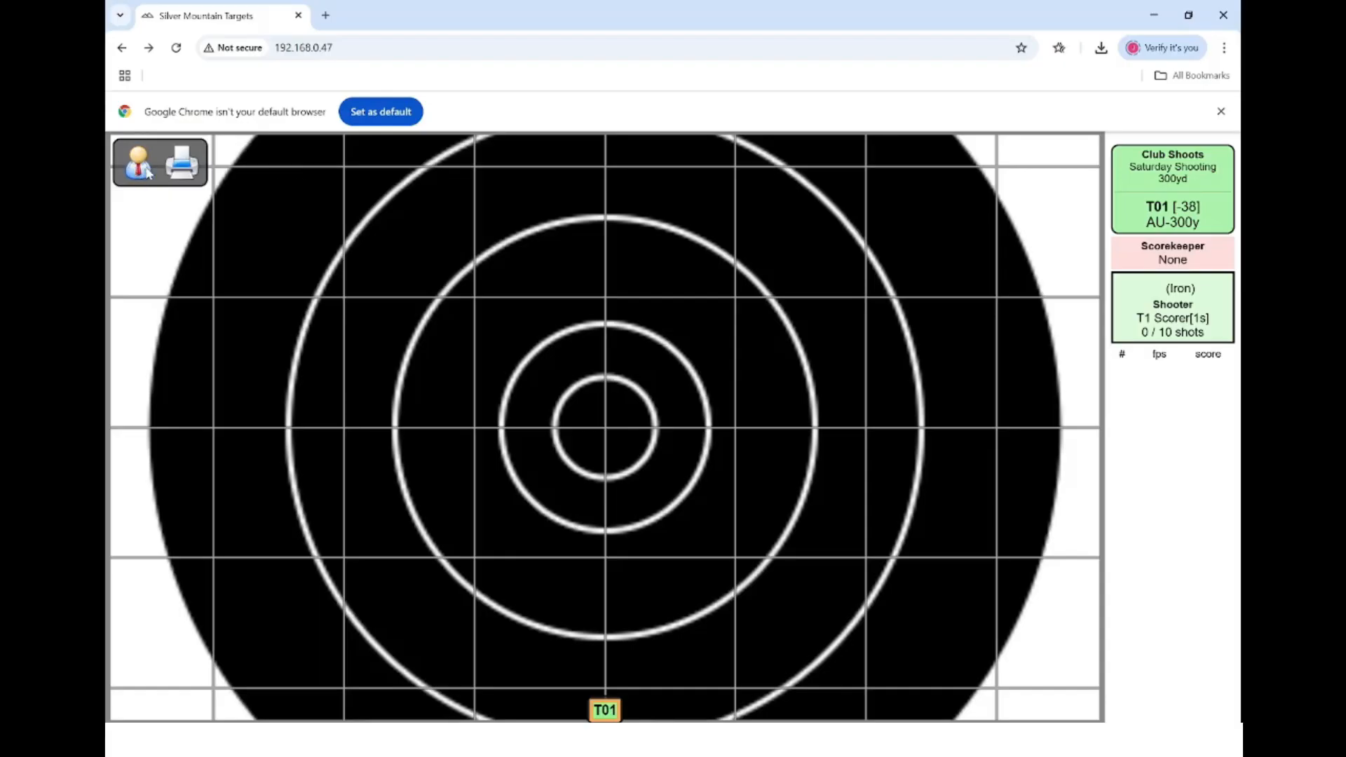
left_click(147, 169)
type("admin")
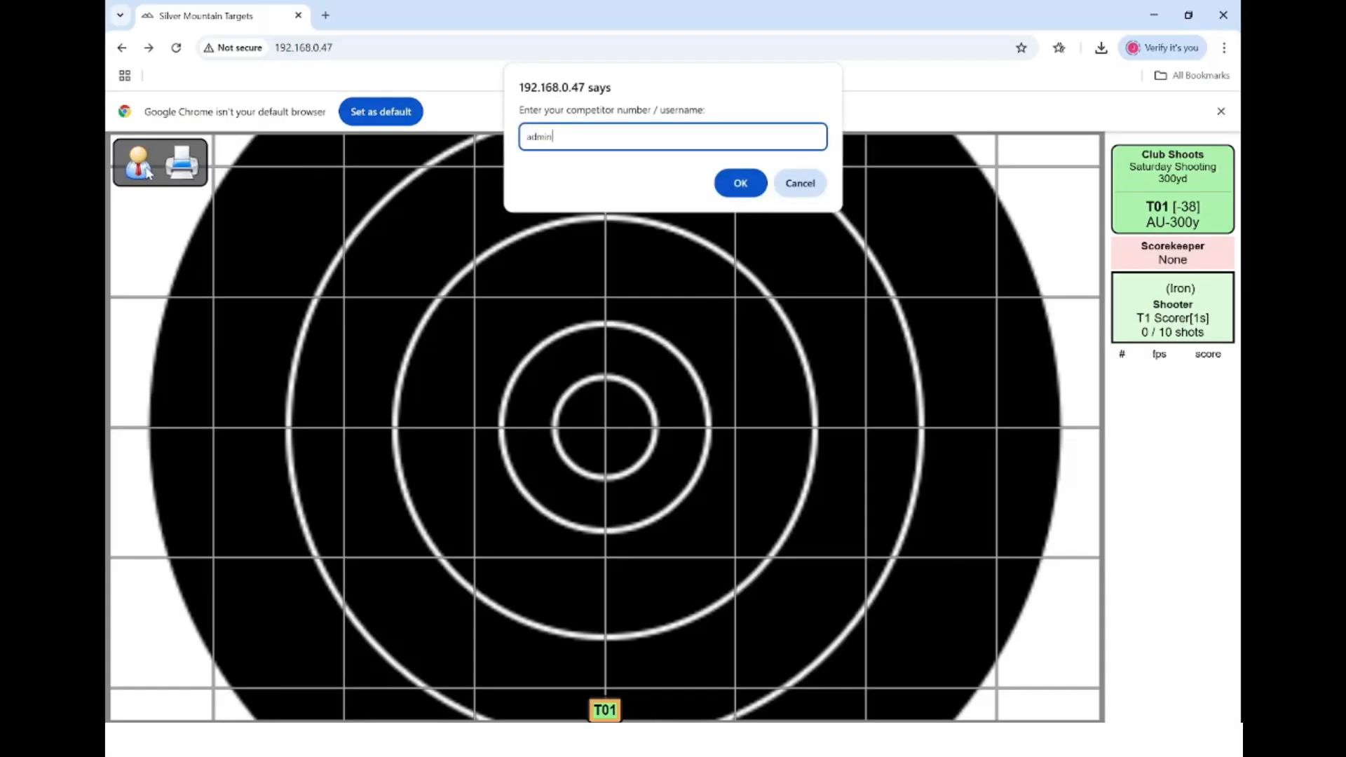
key("Return")
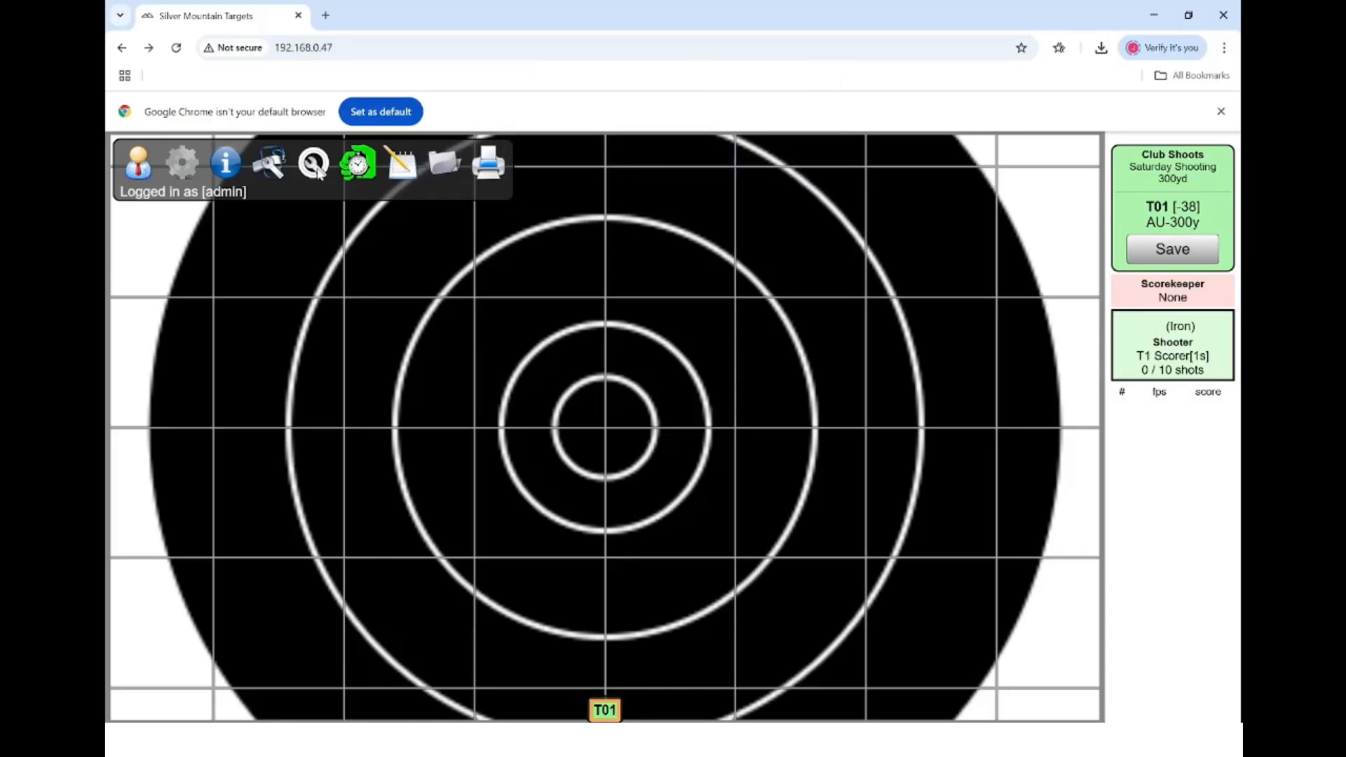
- Set T01's shooter to None and log the administrator out
left_click(315, 167)
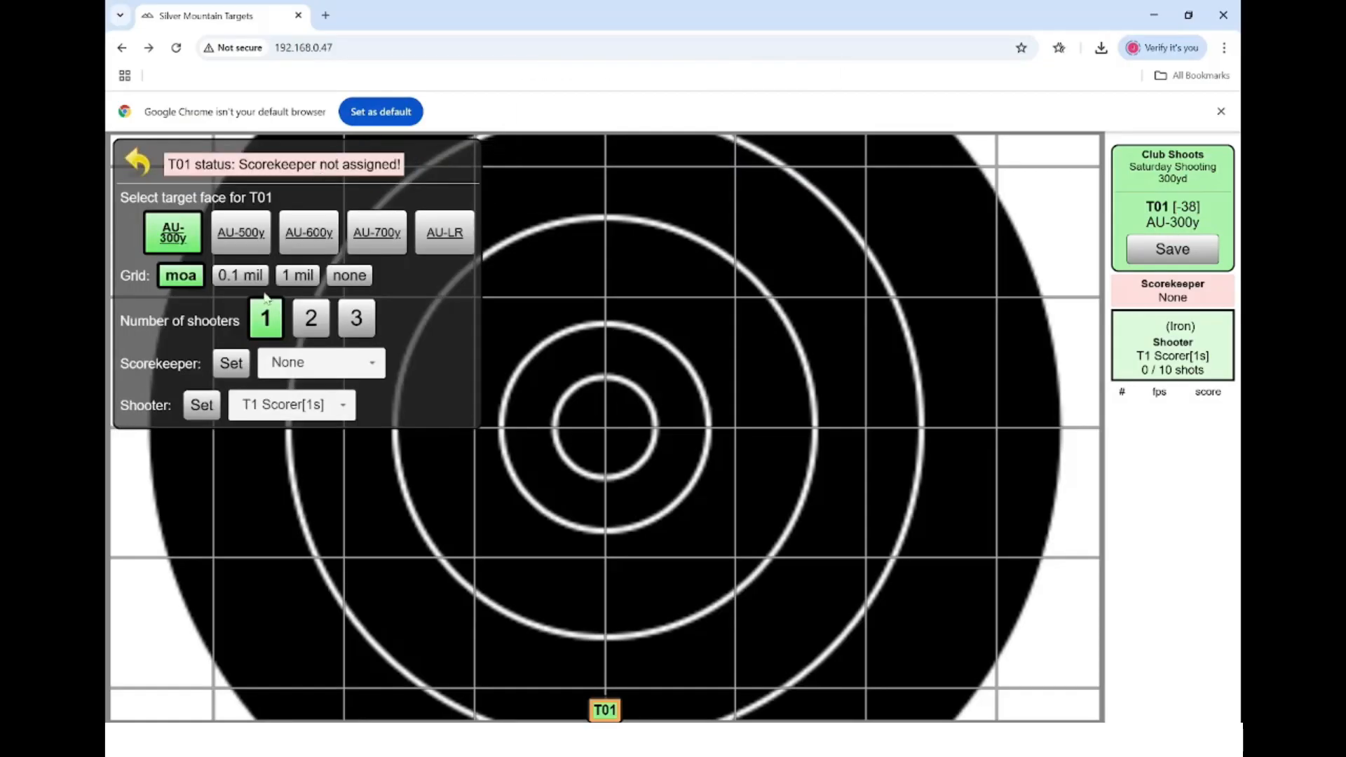
left_click(344, 411)
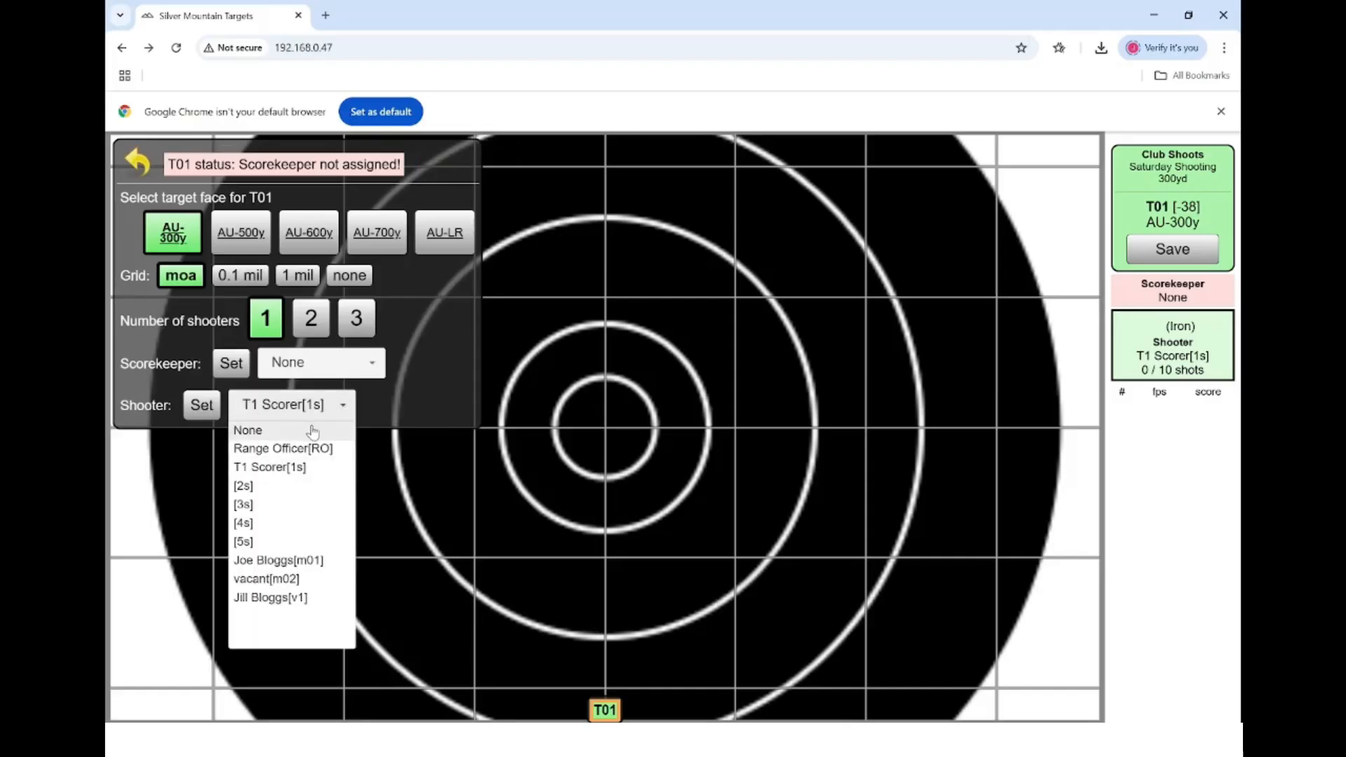
left_click(311, 429)
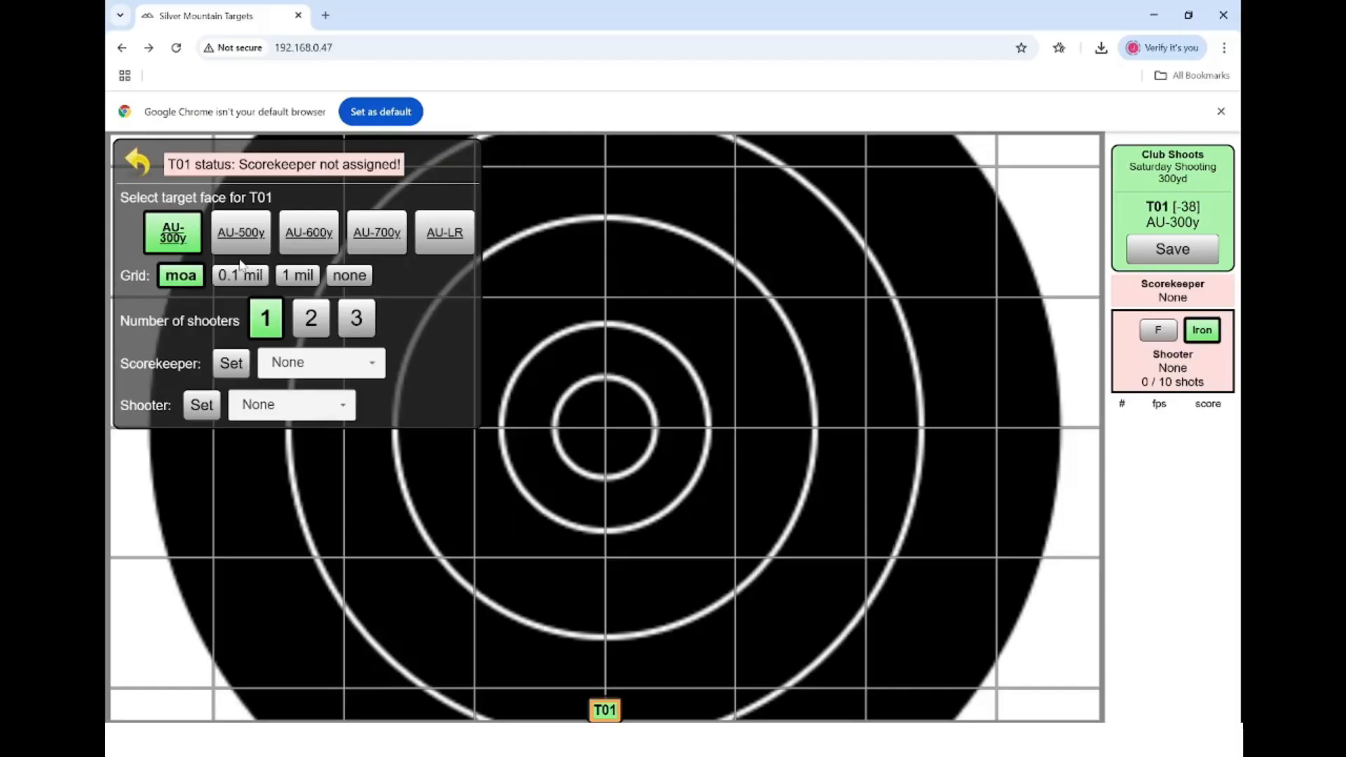
left_click(139, 164)
left_click(139, 162)
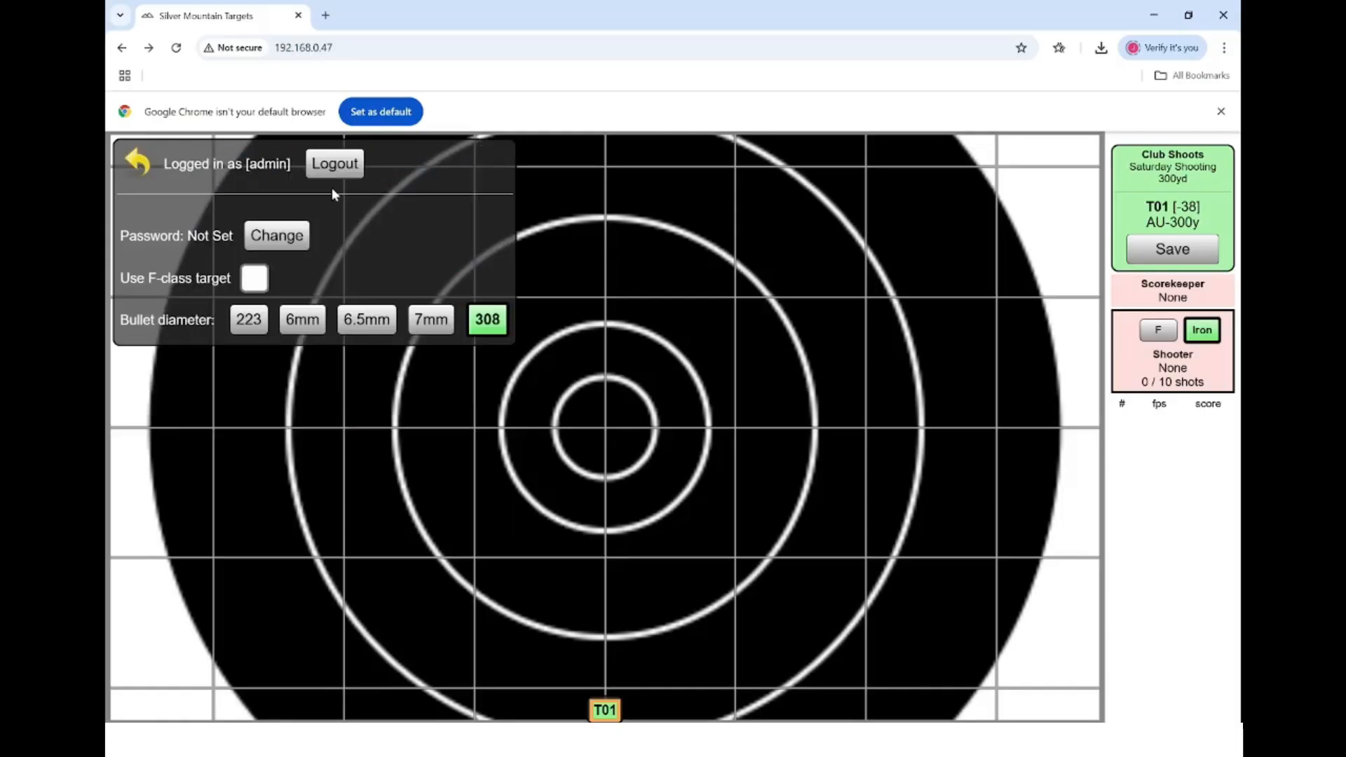
left_click(334, 164)
left_click(138, 167)
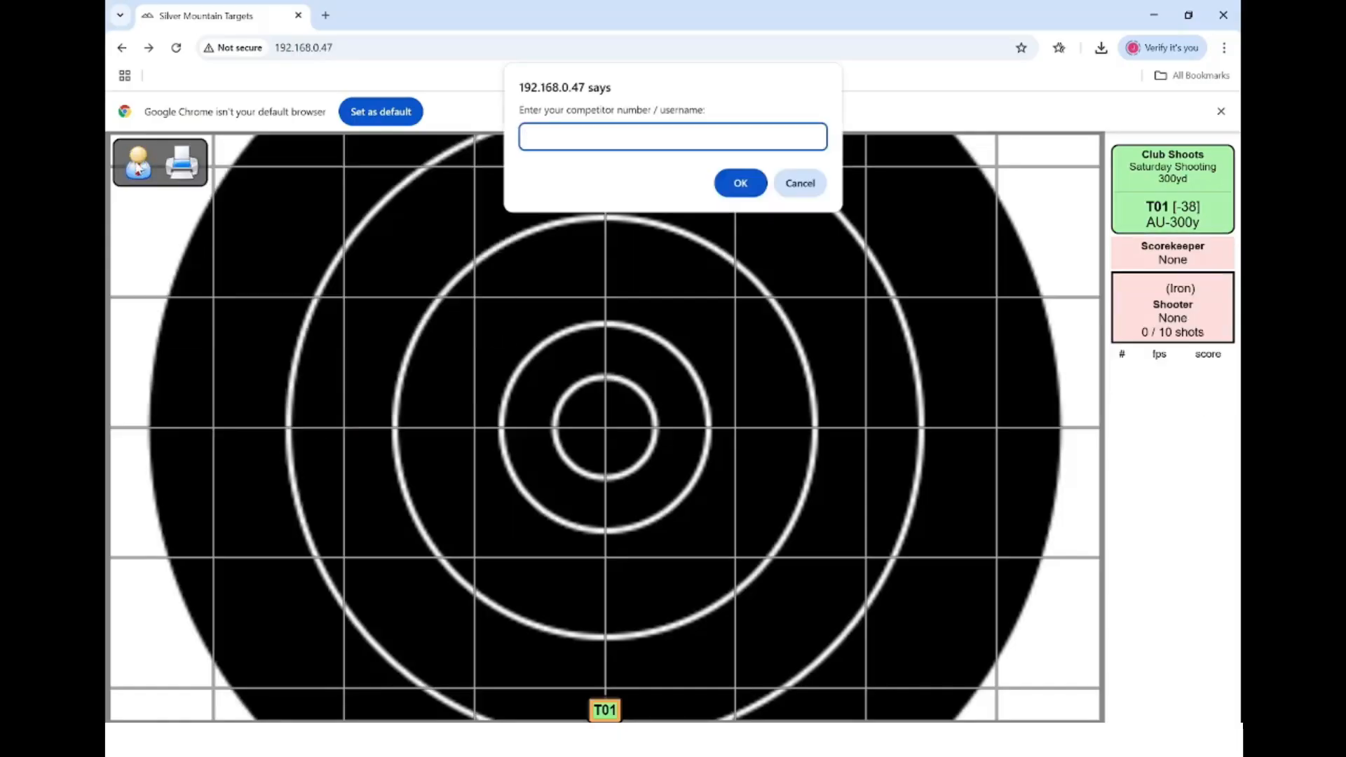
- Log in with the scorer number and accept the T01 scorekeeper role
type("1s")
key("Return")
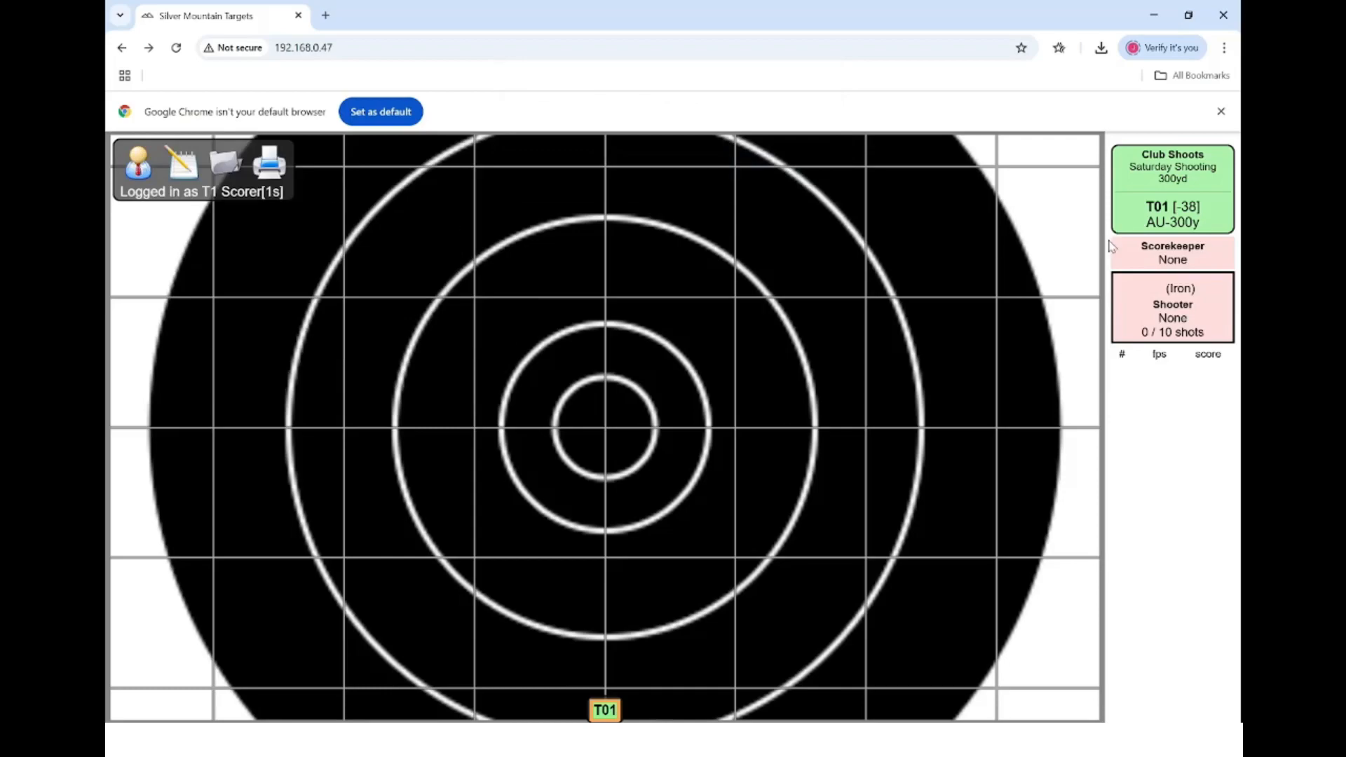
left_click(740, 141)
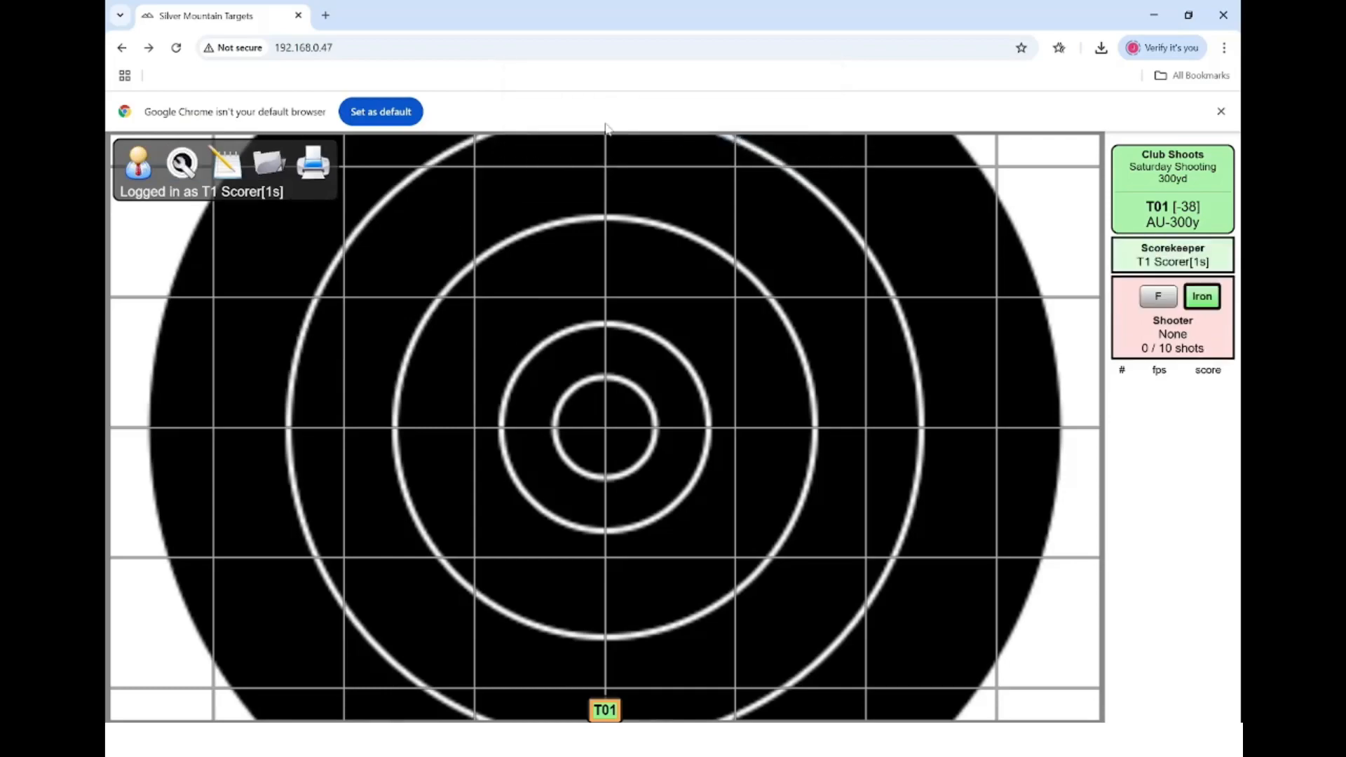
- Assign the club member, by competitor number, as T01's shooter
left_click(184, 166)
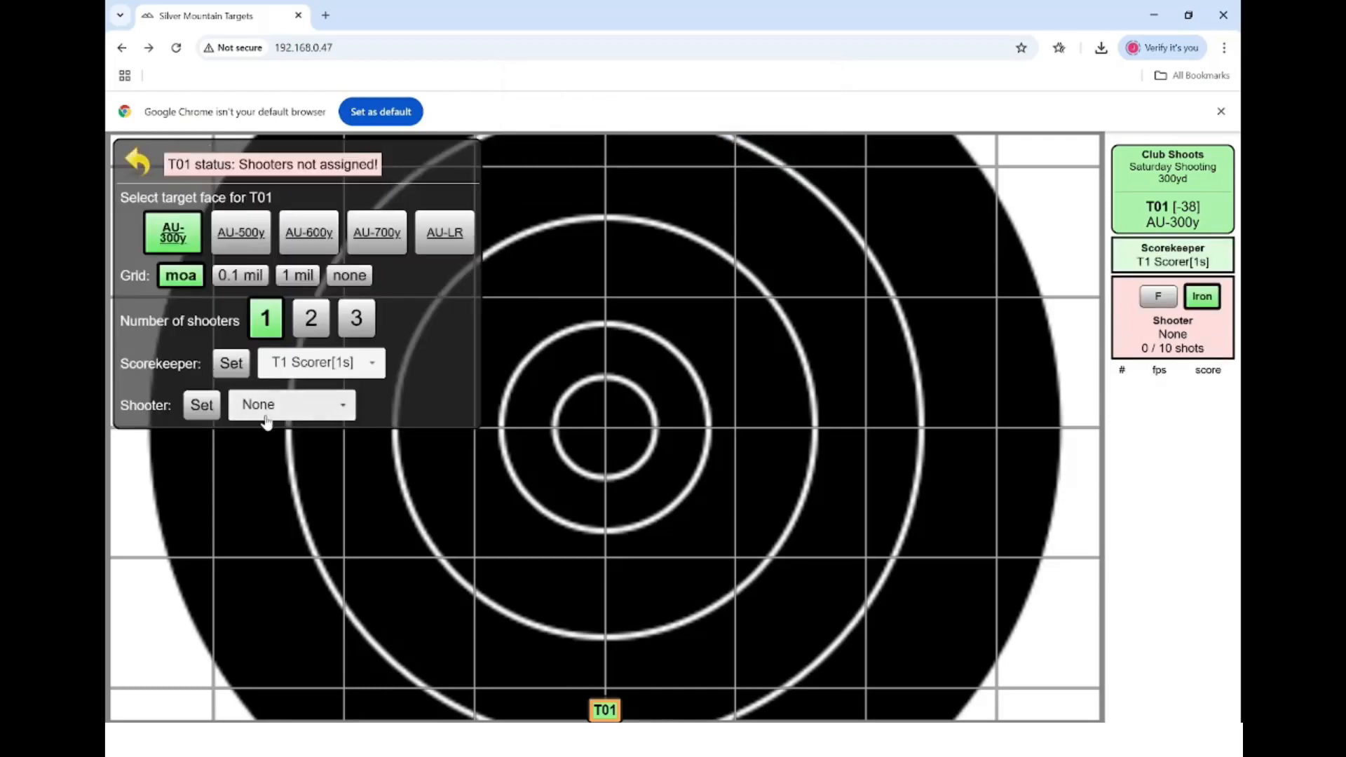
left_click(206, 412)
type("m0")
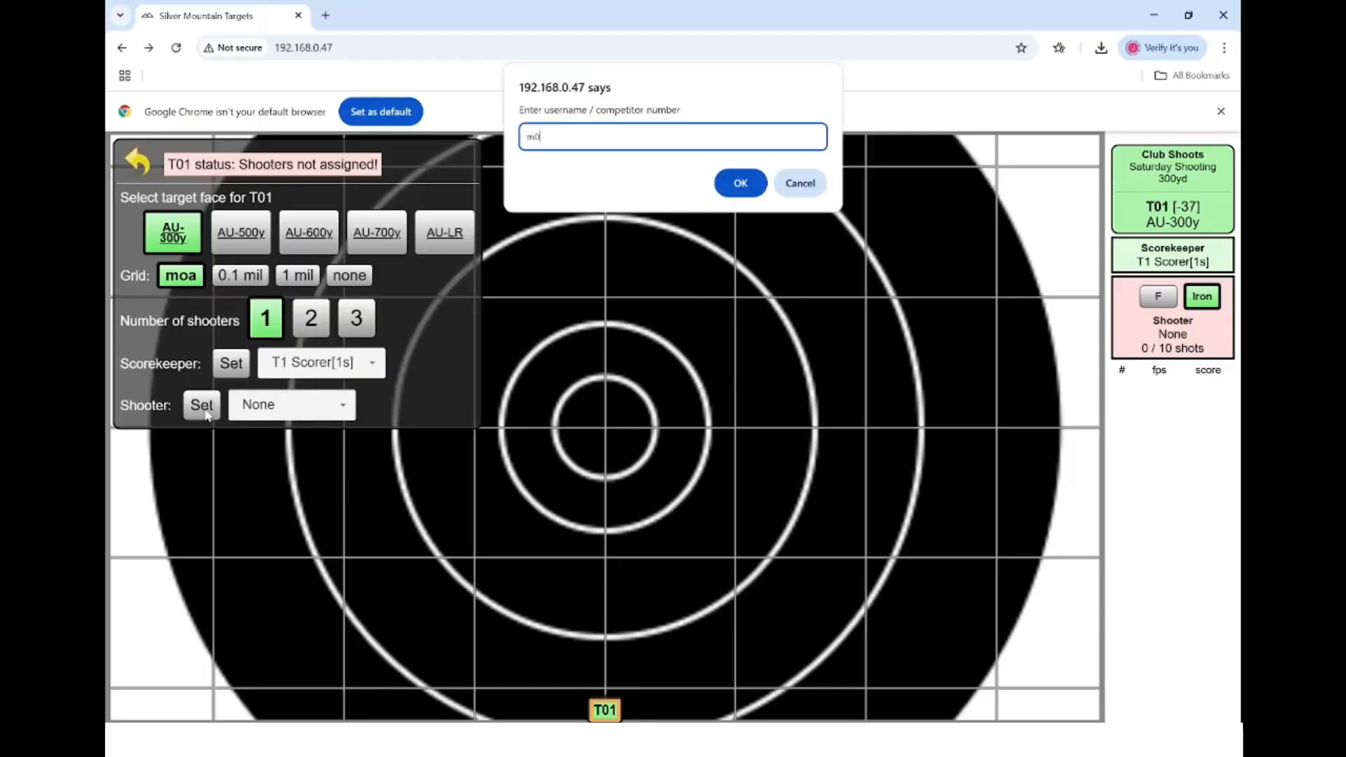
type("1")
key("Return")
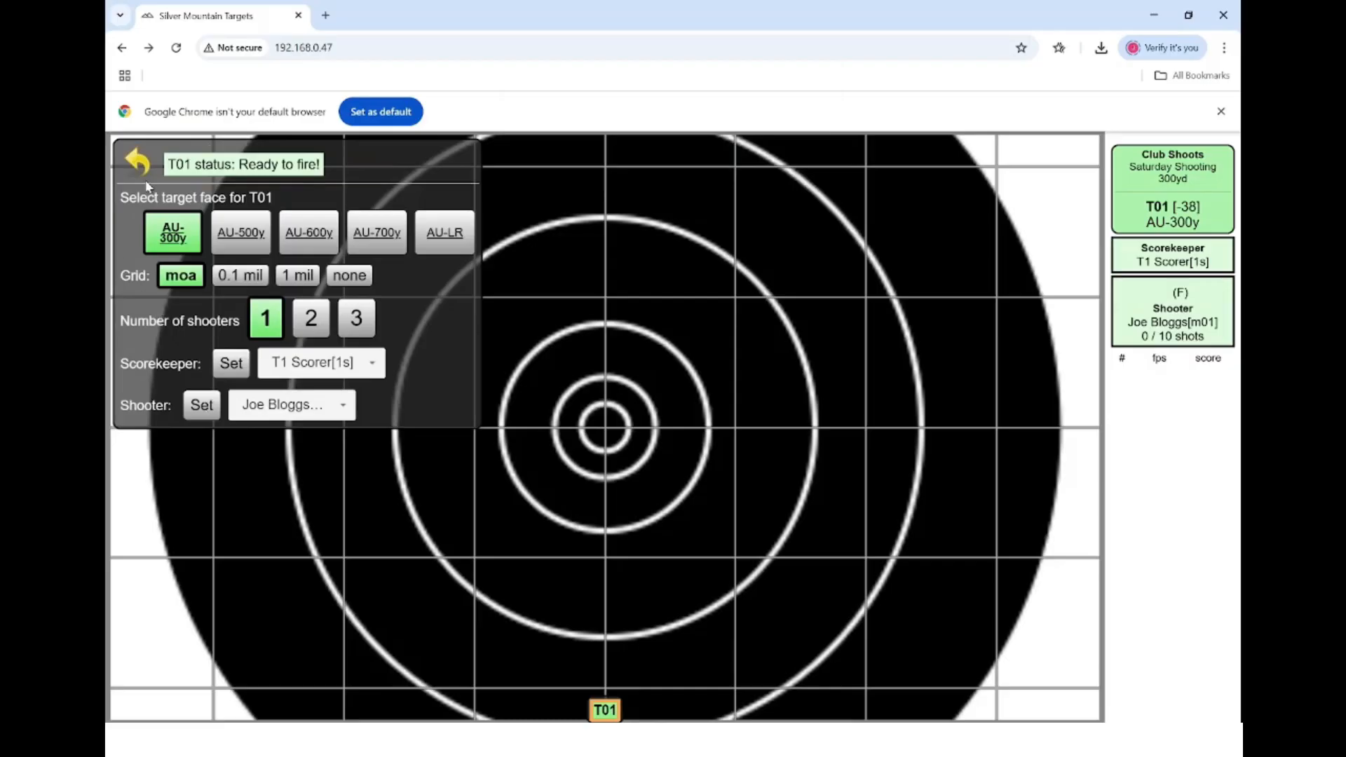
left_click(139, 163)
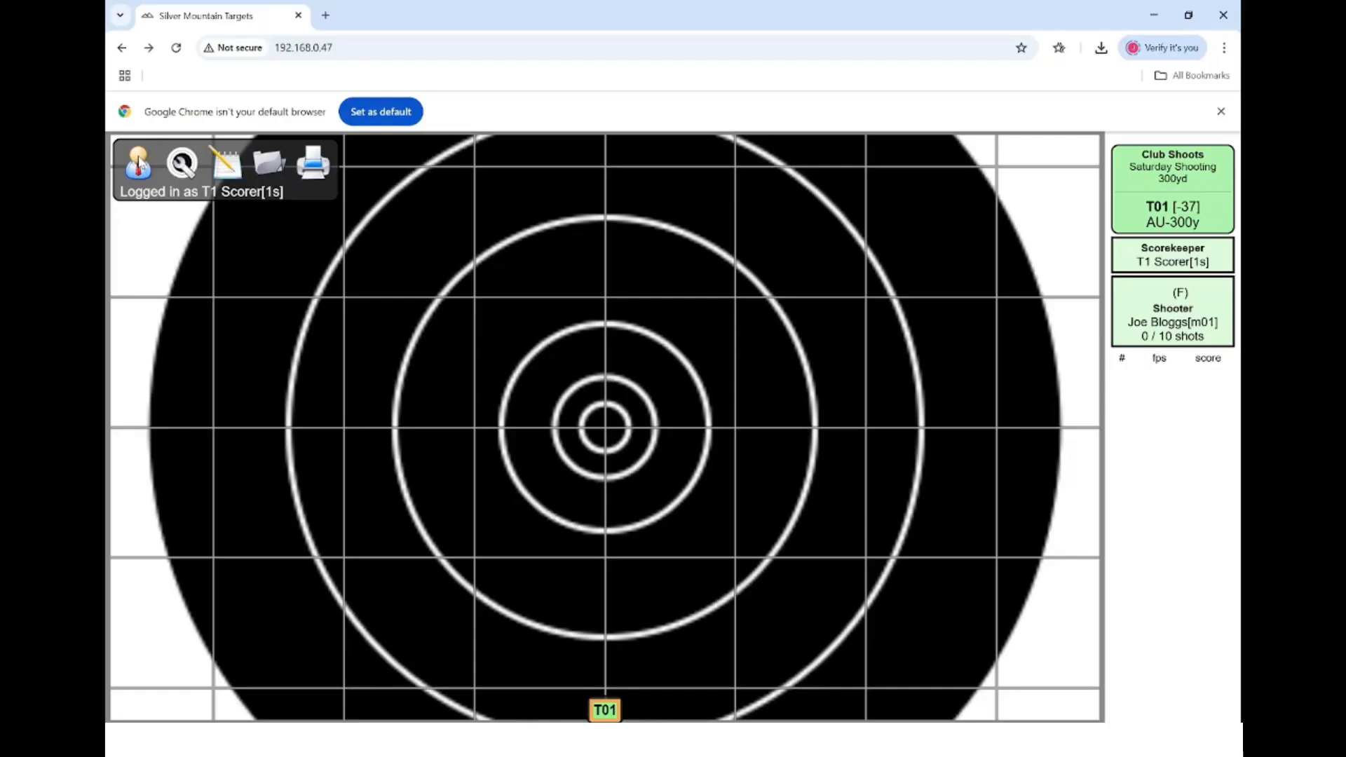
left_click(191, 161)
- Set both T01's scorekeeper and shooter to None
left_click(375, 373)
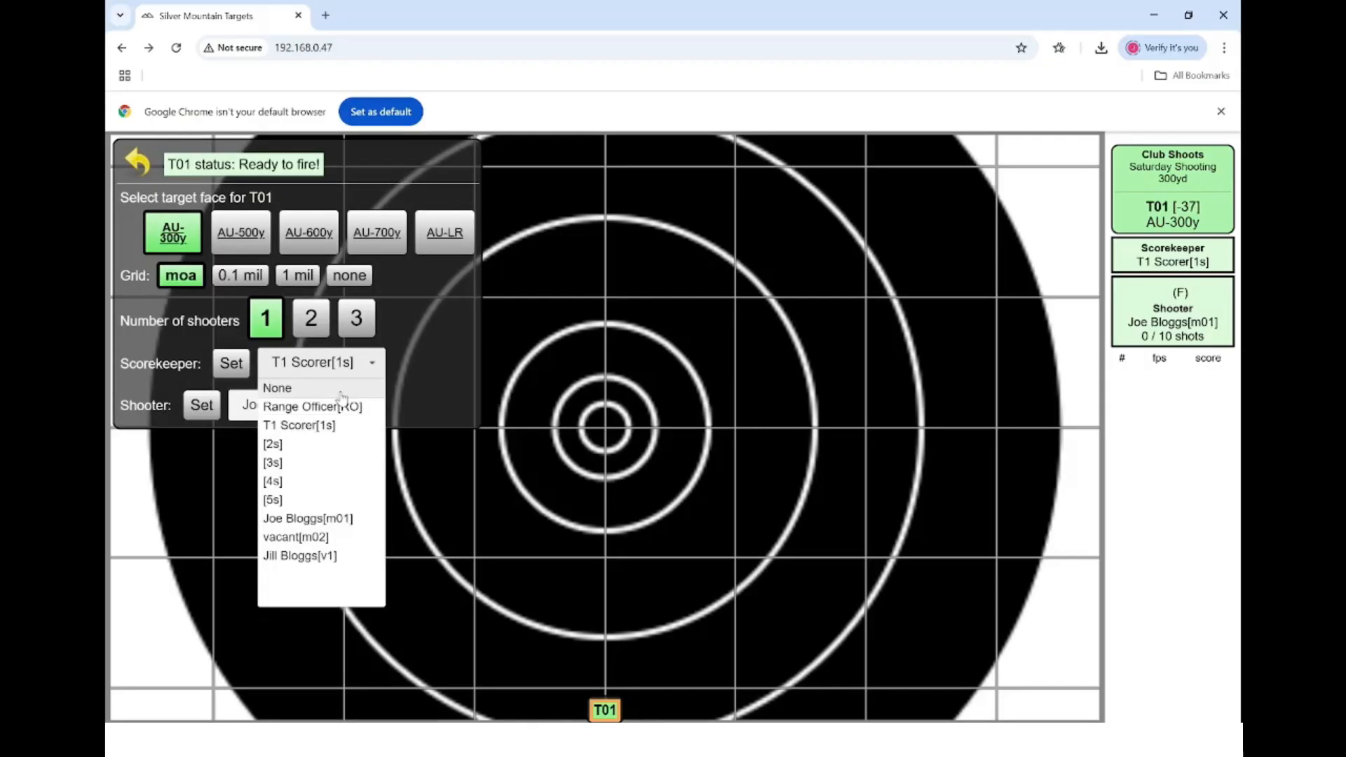
left_click(329, 385)
left_click(341, 405)
left_click(316, 428)
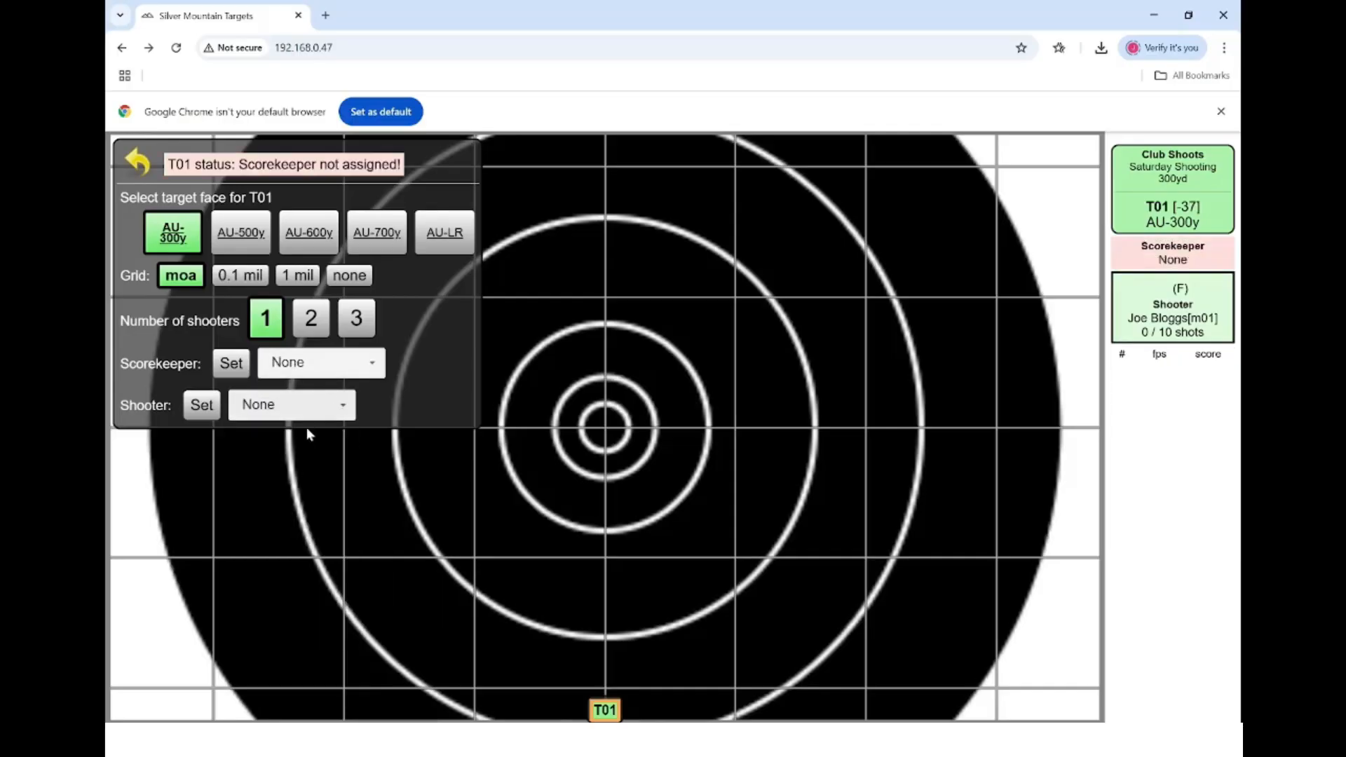
left_click(138, 163)
- Log out of the scorer account and log back in as admin
left_click(138, 164)
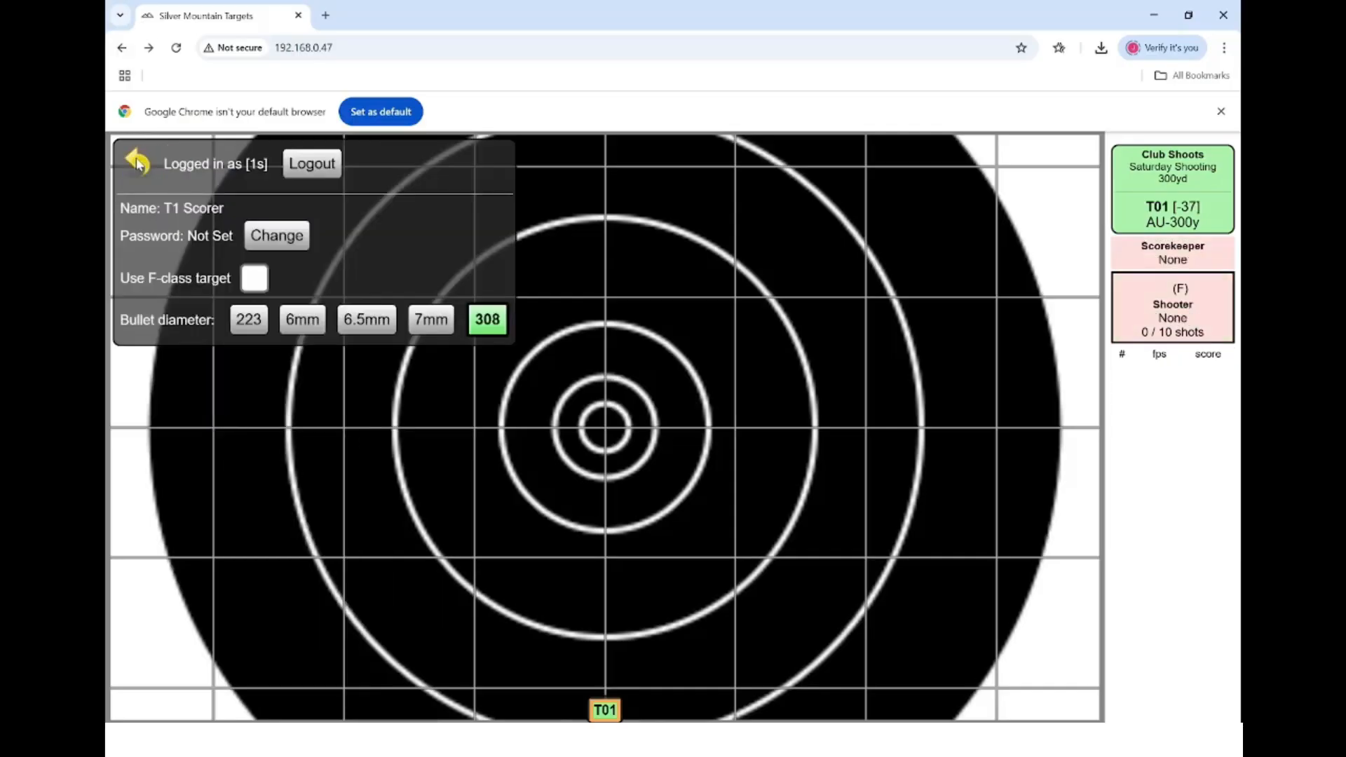
left_click(306, 168)
left_click(148, 168)
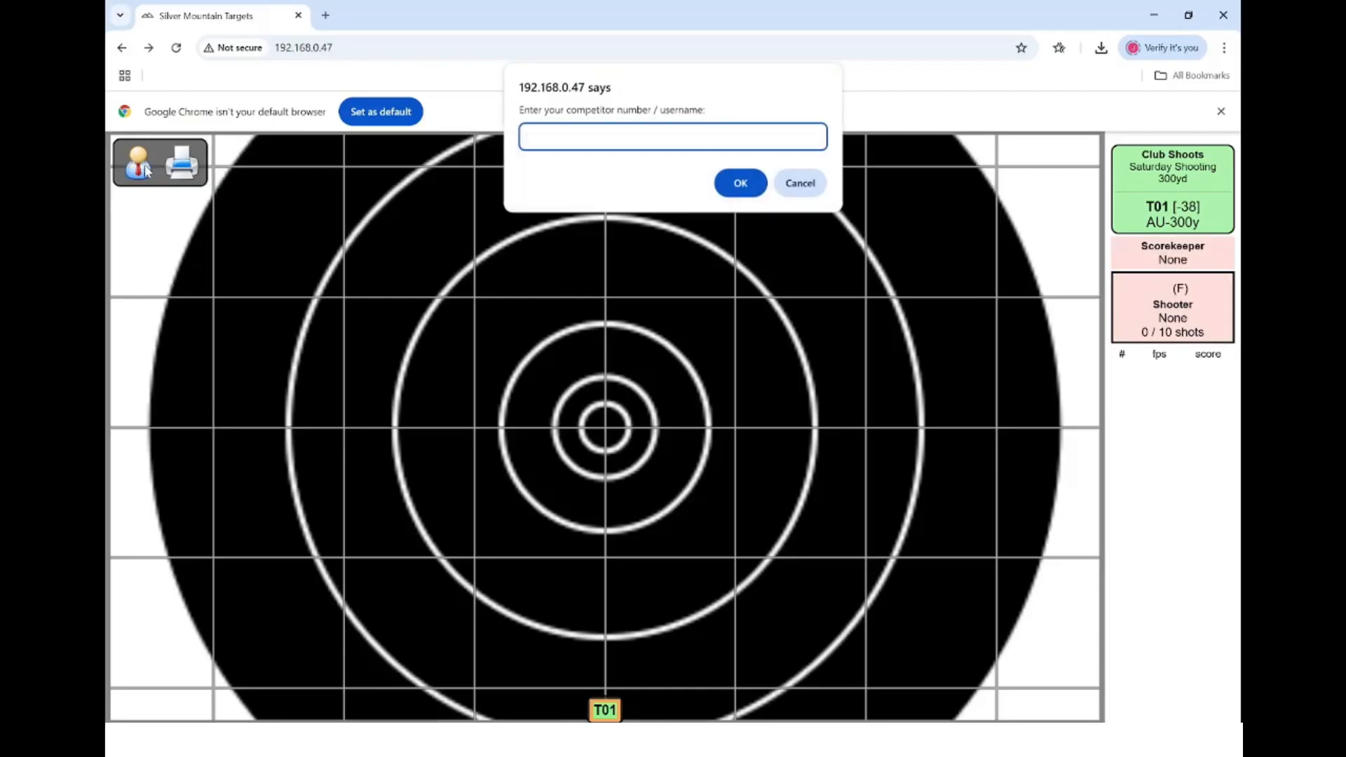
type("admin")
key("Return")
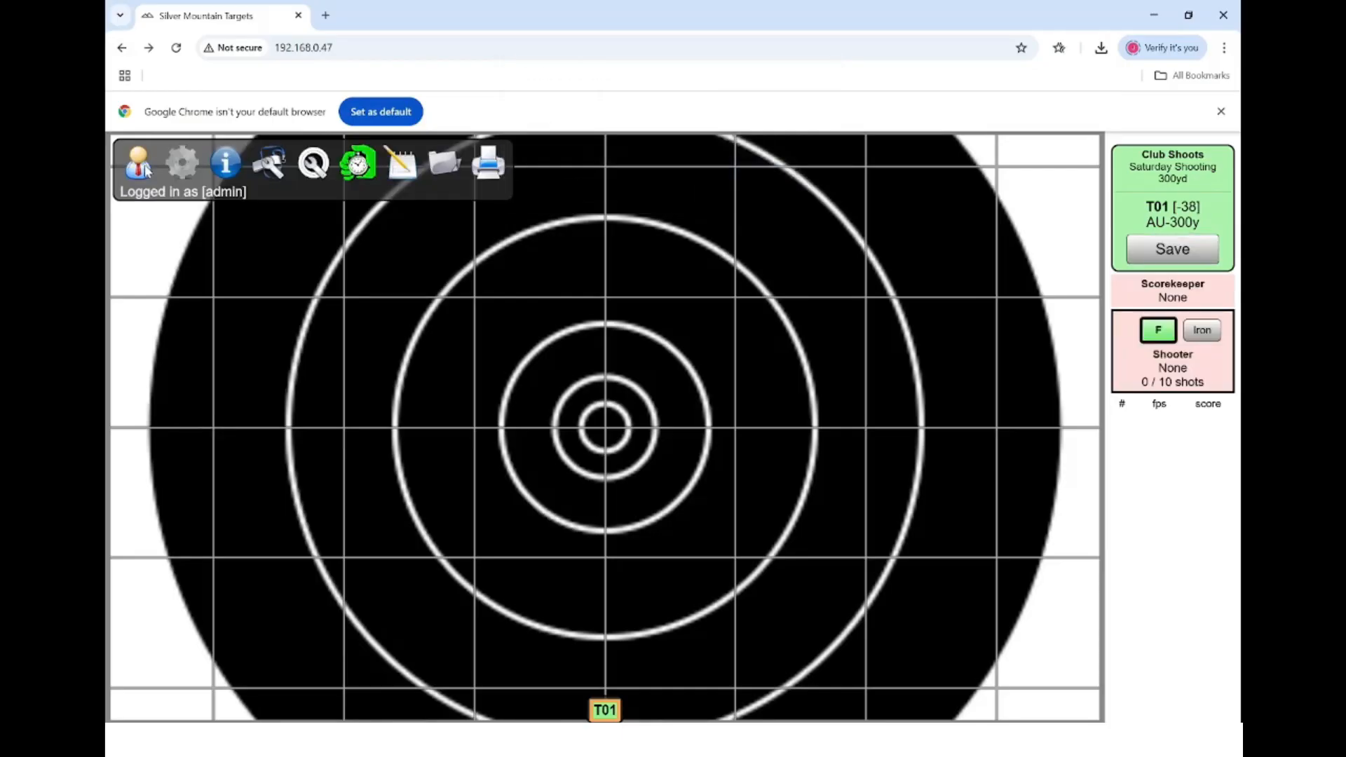
- Make the T1 Scorer (1s) account an Extended User, then leave user management
left_click(188, 166)
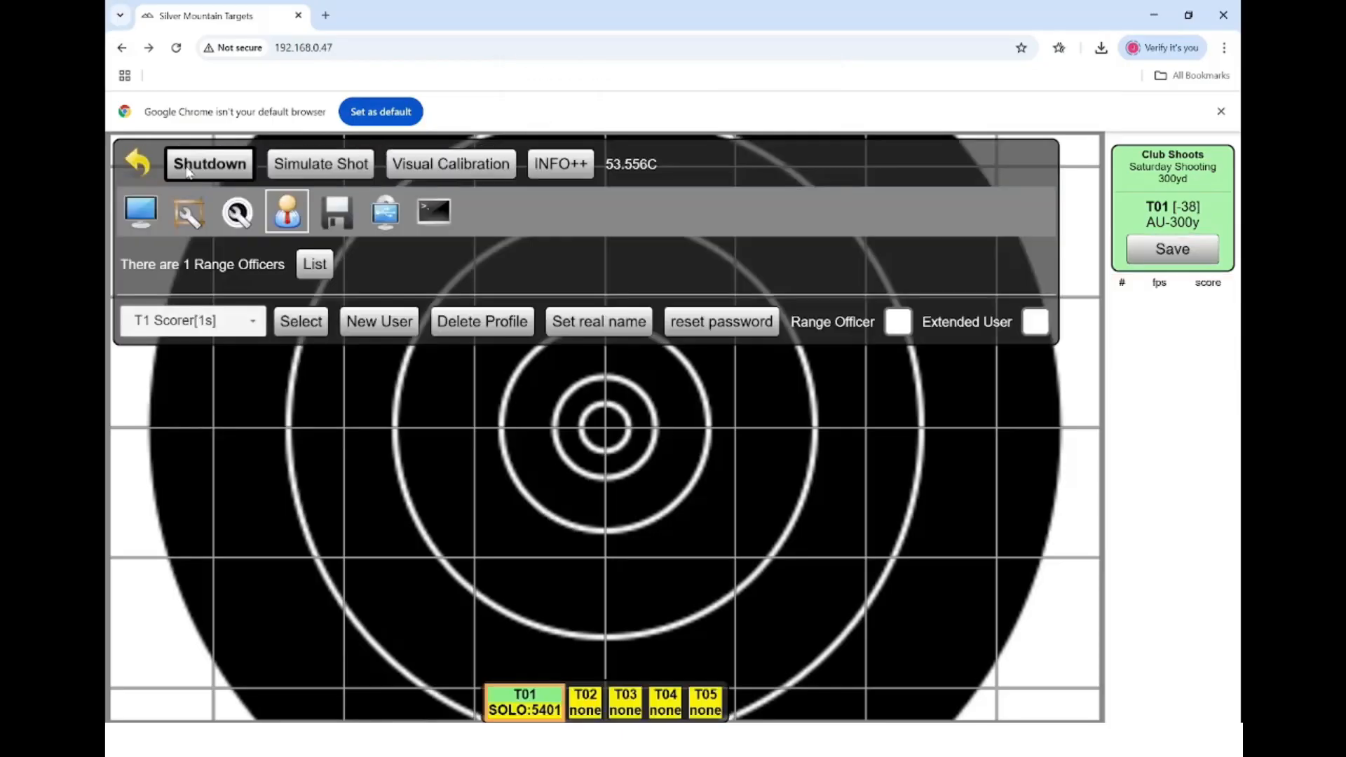
left_click(265, 330)
left_click(180, 389)
left_click(1032, 326)
left_click(252, 327)
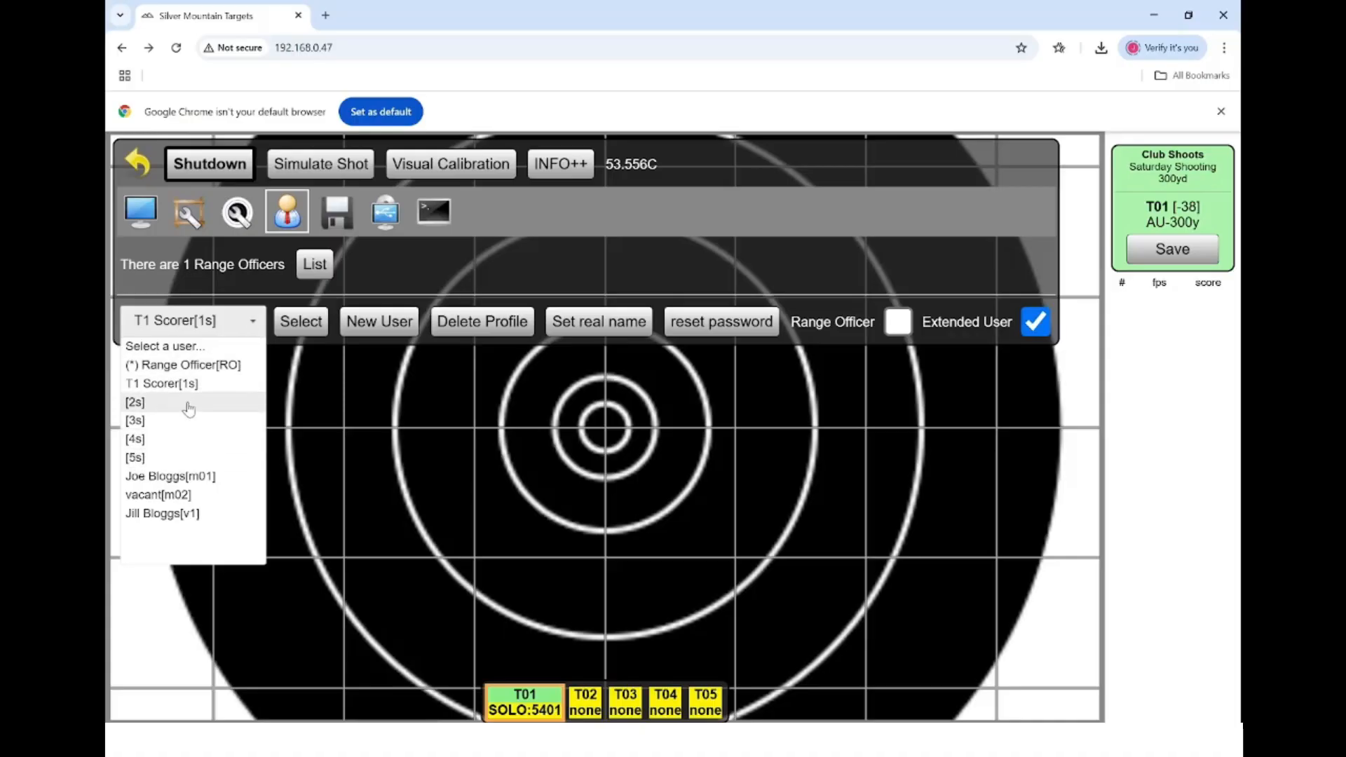
left_click(144, 172)
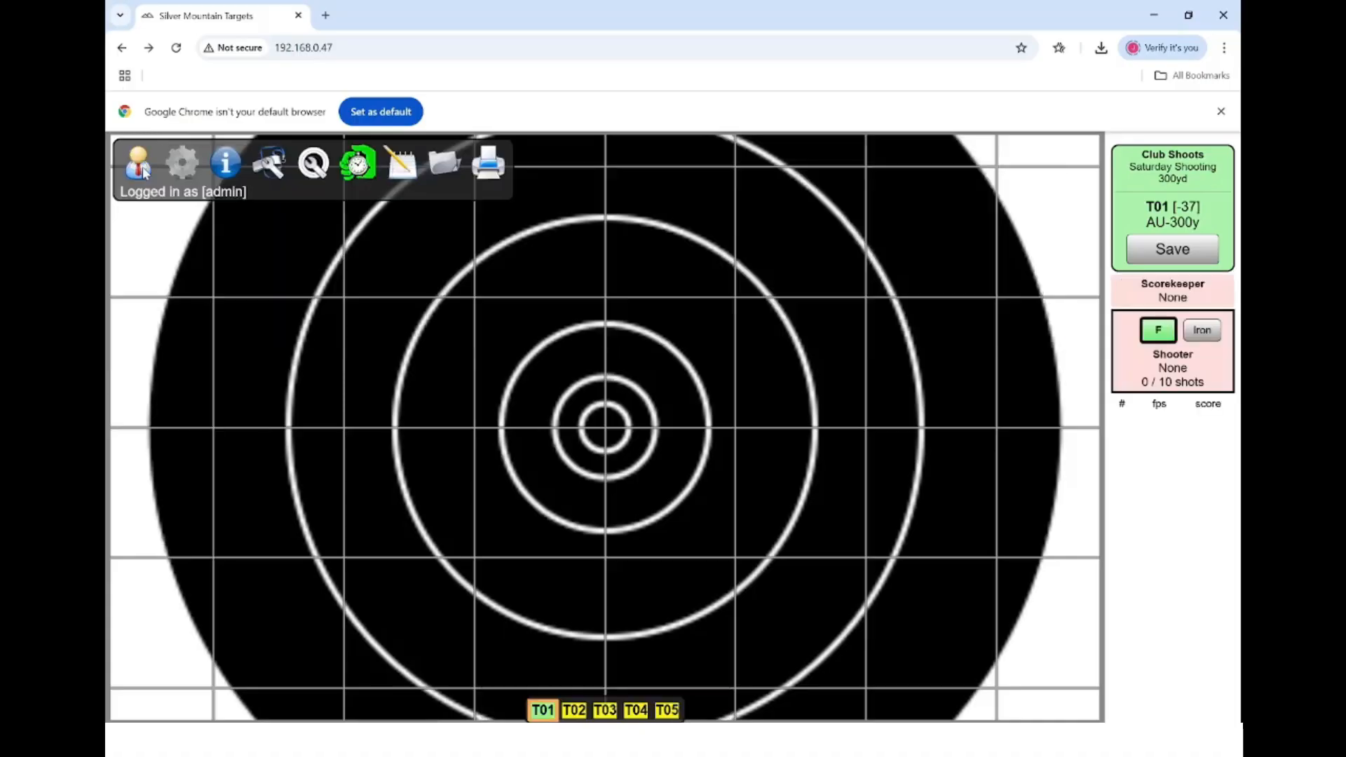
- Log out the administrator and log in as the T1 scorer with competitor number 1
left_click(141, 168)
left_click(341, 175)
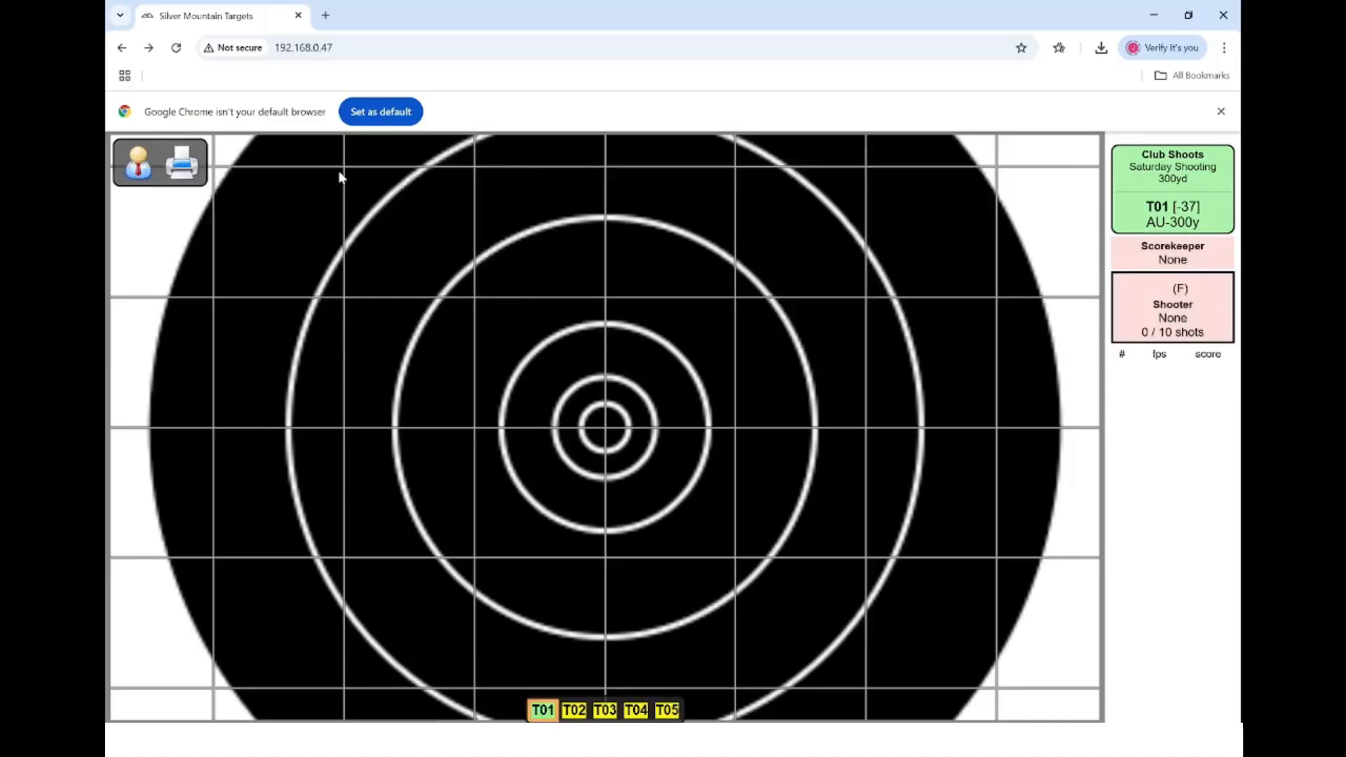
left_click(137, 172)
type("1s")
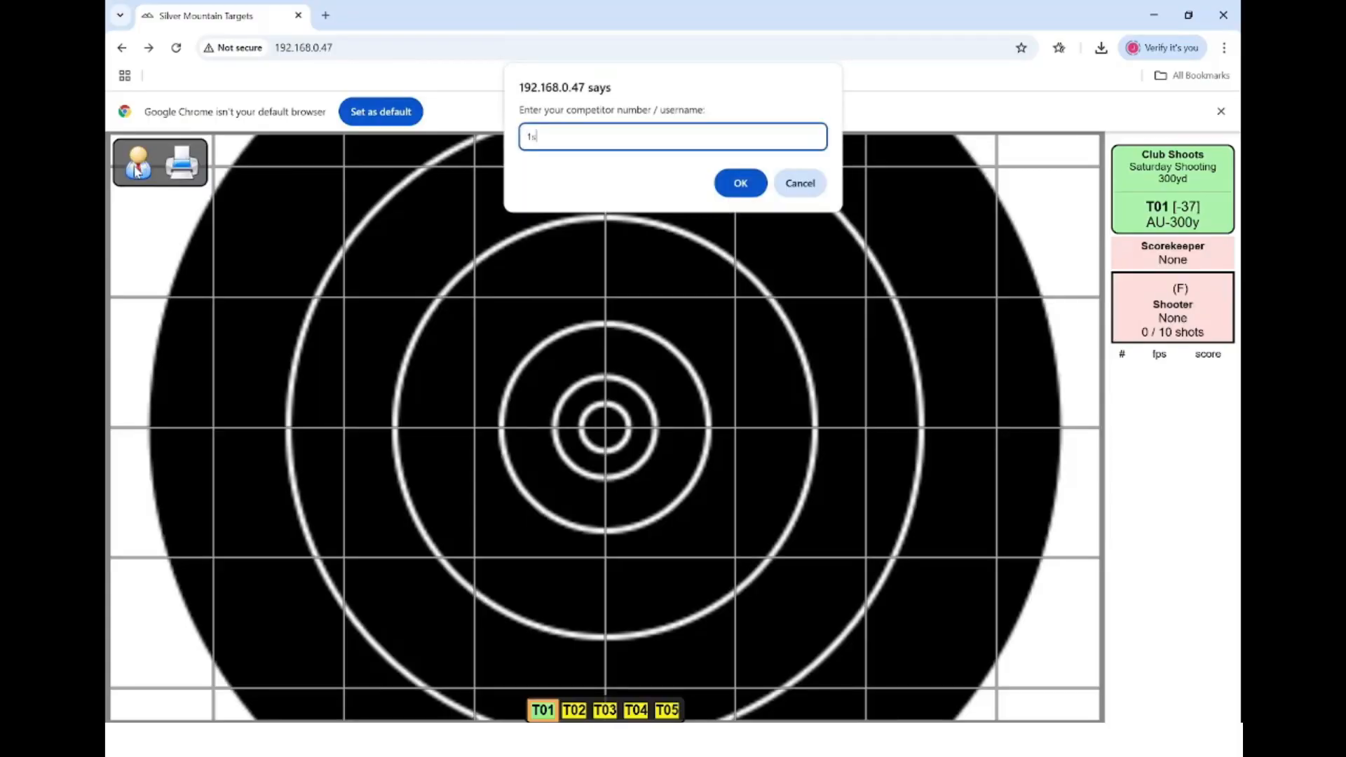
key("Return")
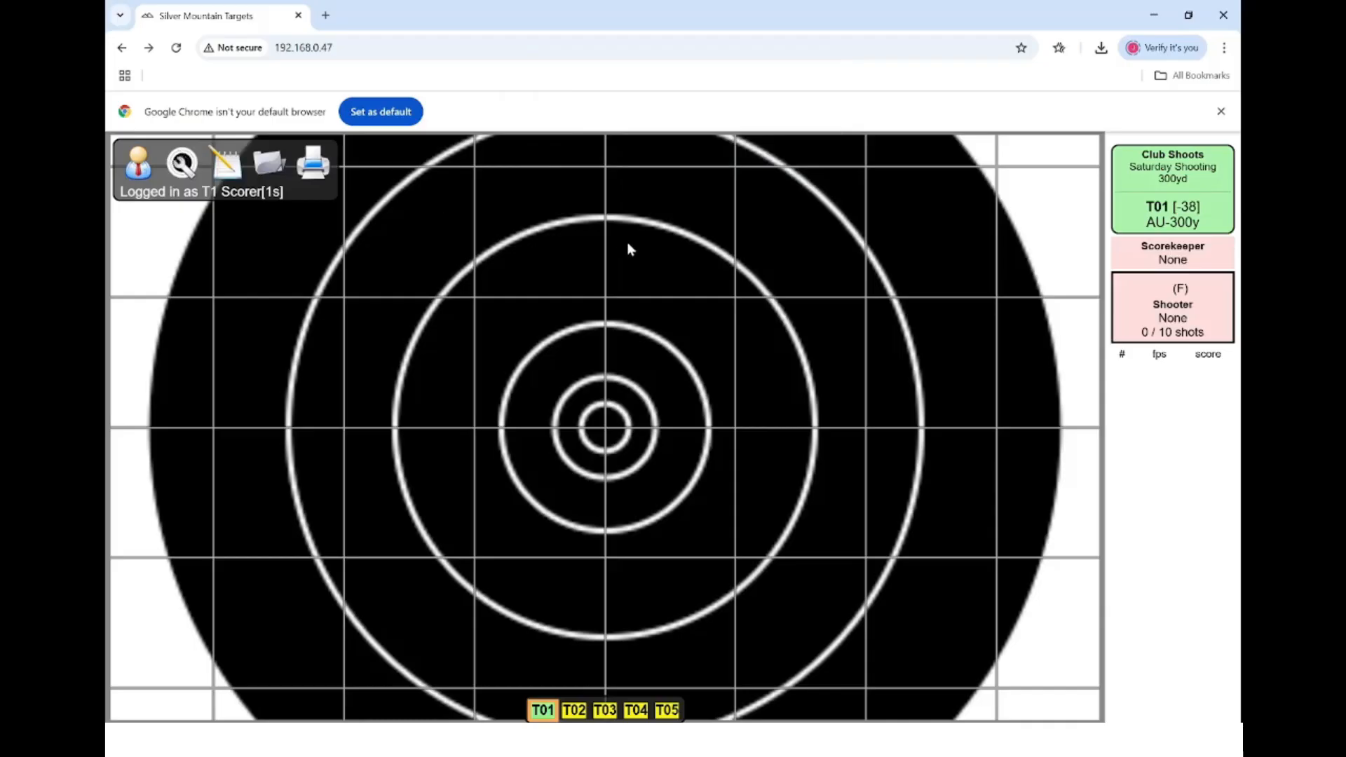
- Assign the logged-in scorer as T01's shooter
left_click(1159, 303)
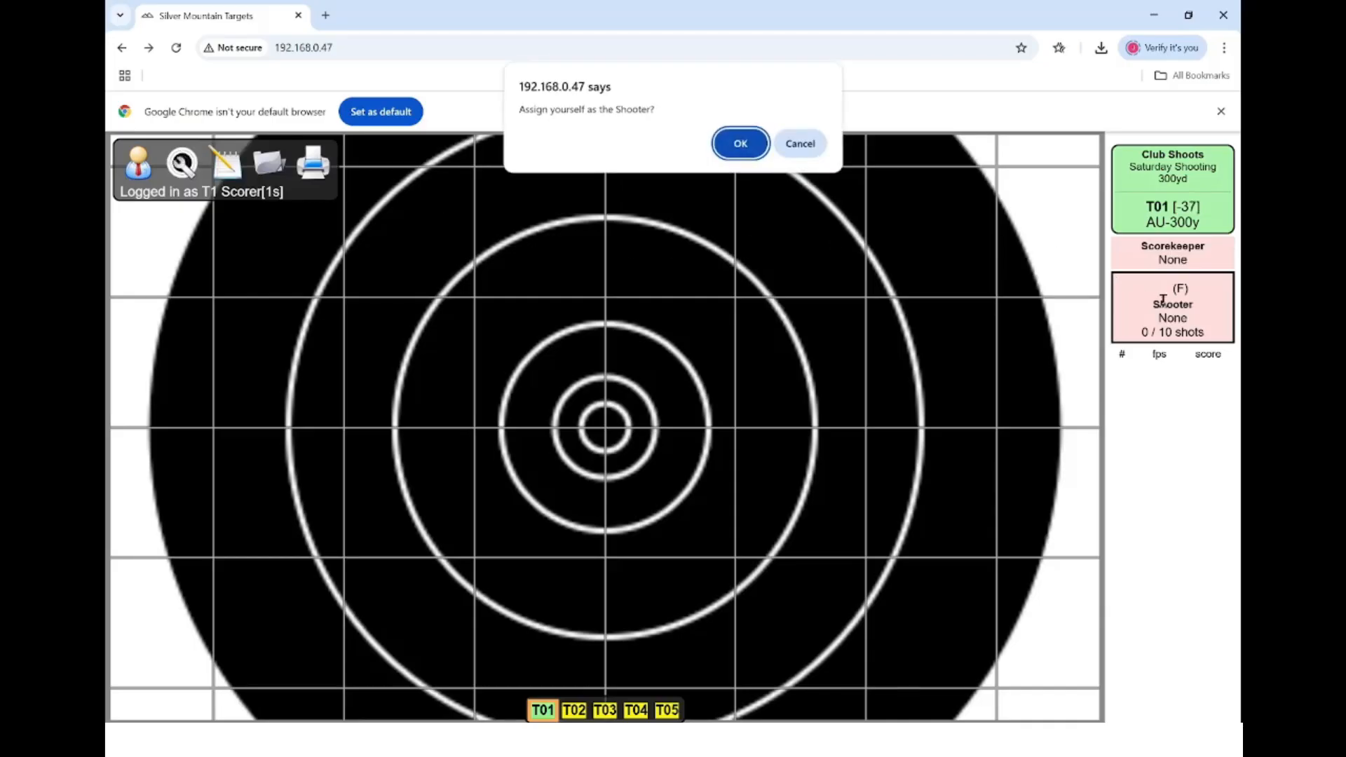
left_click(740, 144)
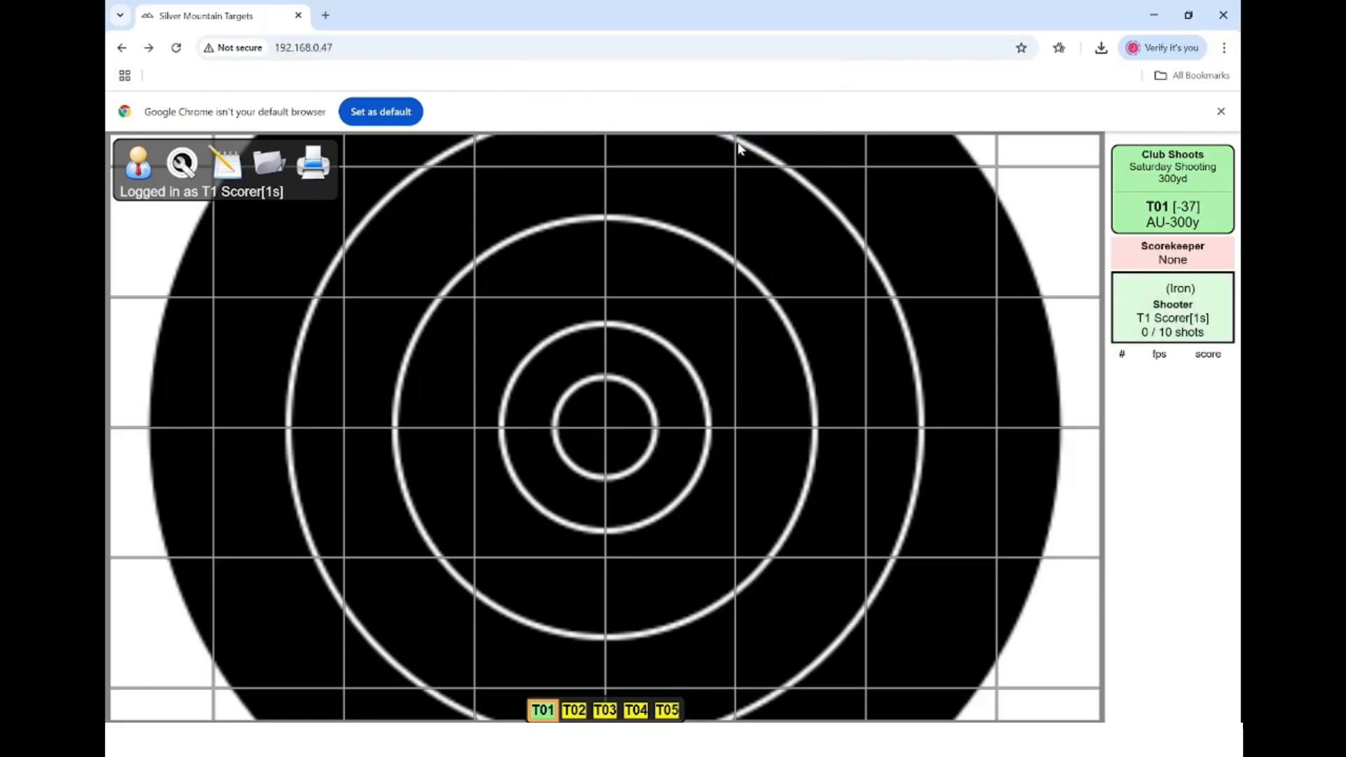
left_click(182, 162)
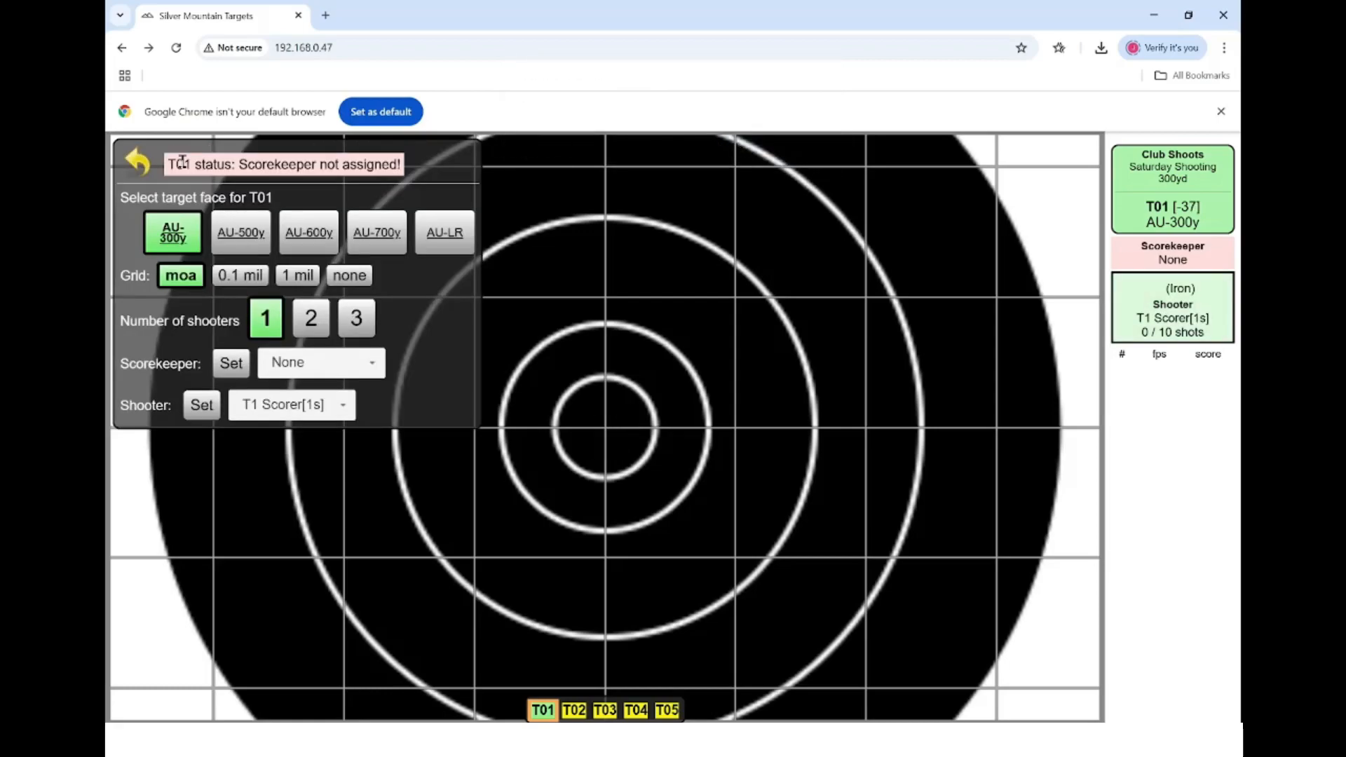
left_click(137, 162)
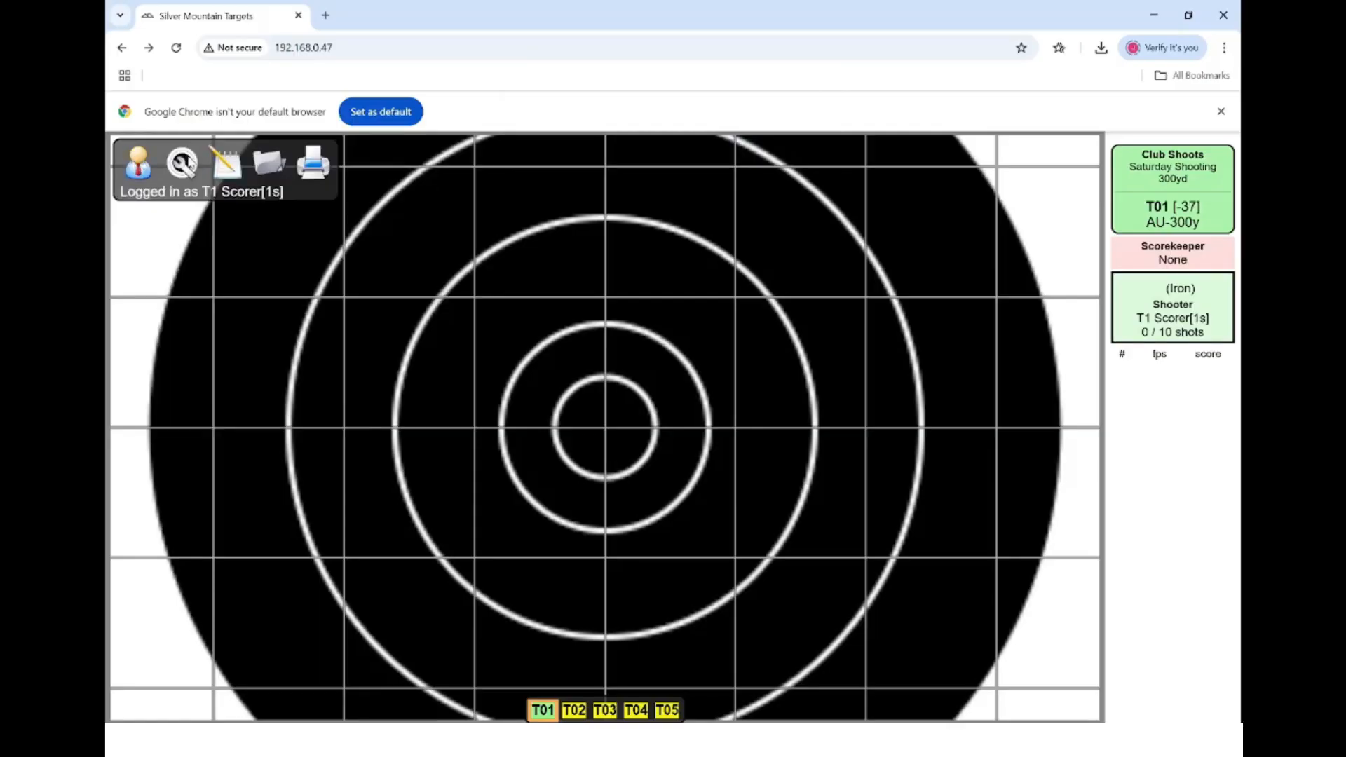
- Clear T01's shooter back to None in the target settings
left_click(184, 163)
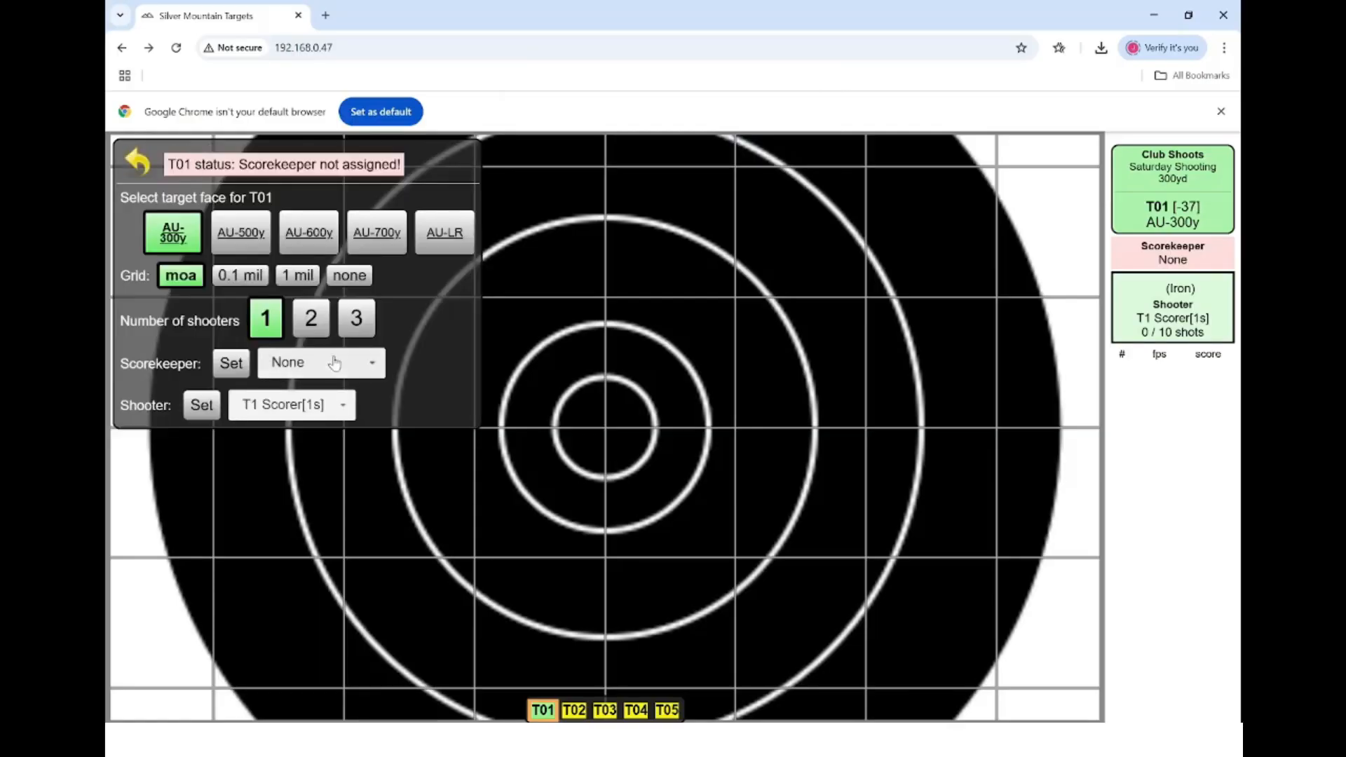
left_click(345, 409)
left_click(308, 430)
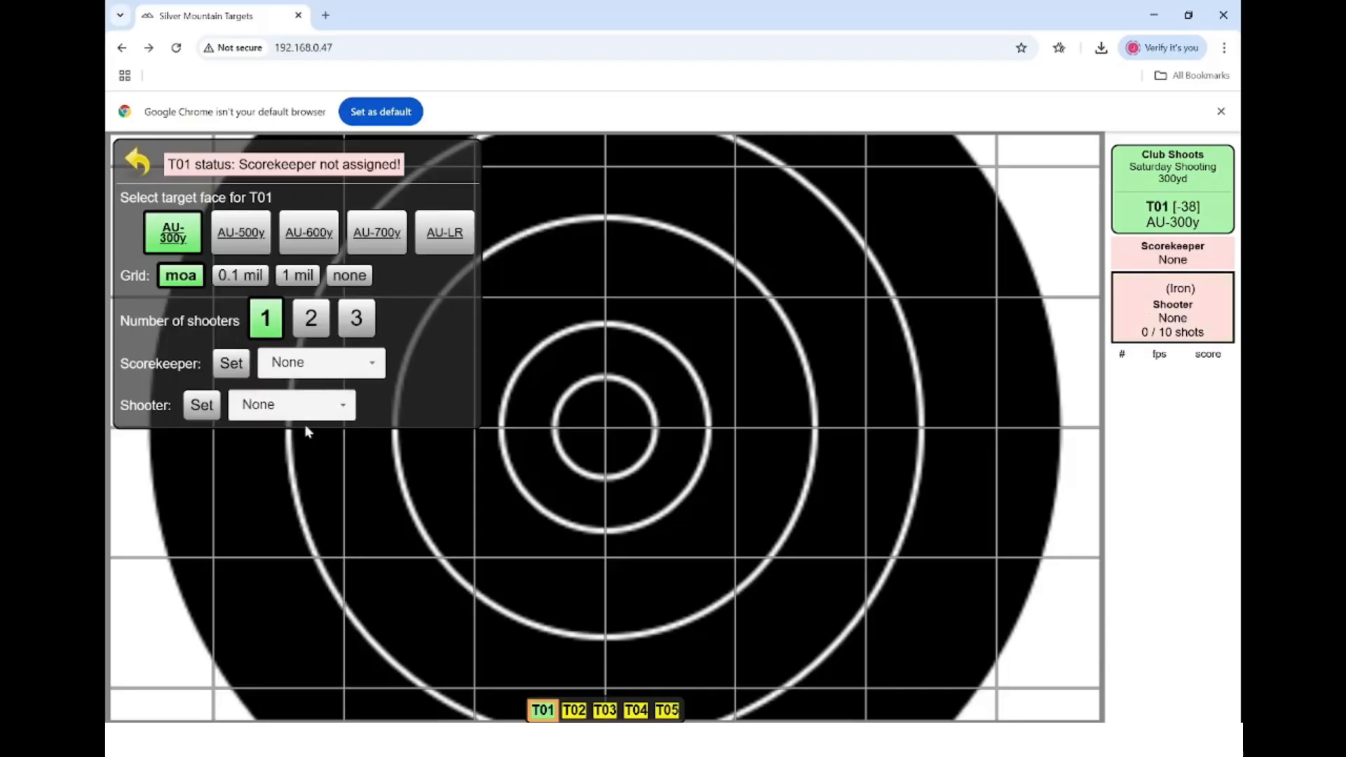
left_click(141, 151)
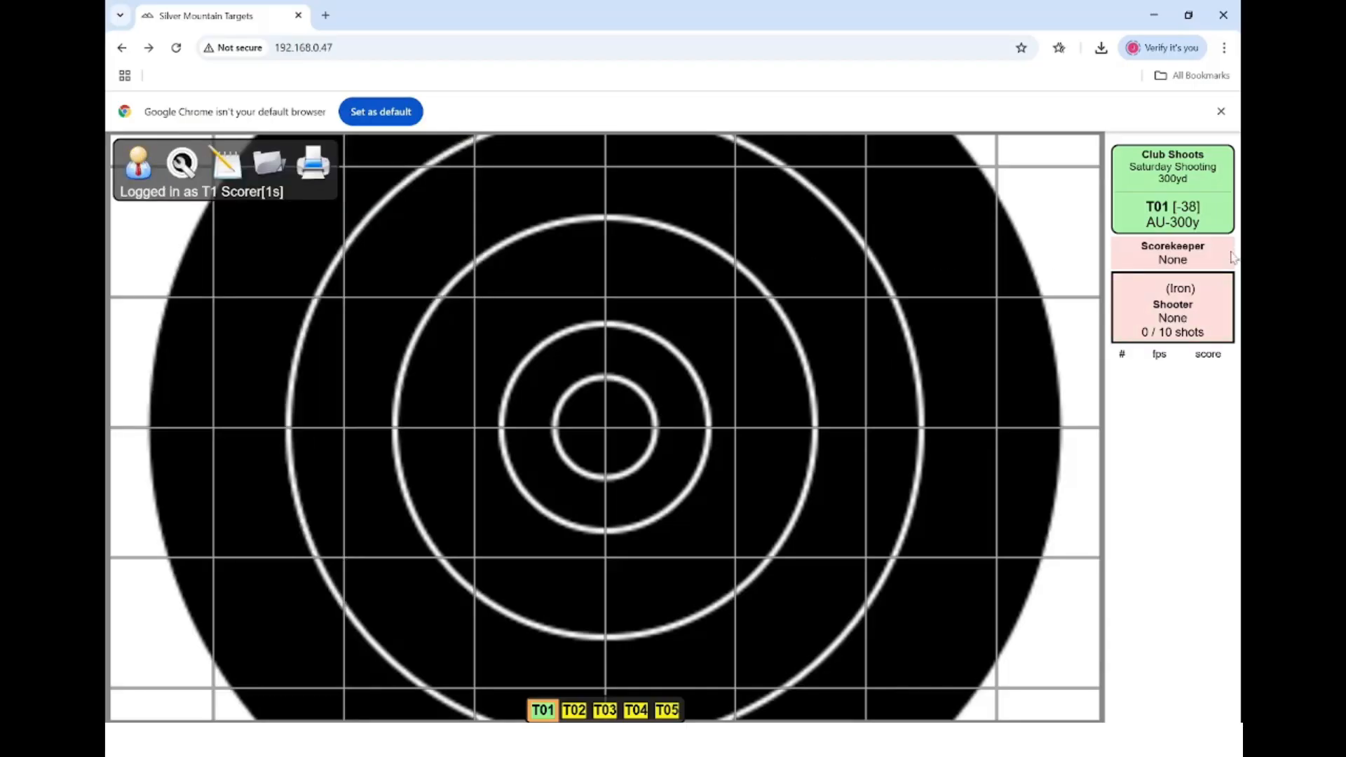
- Become T01's scorekeeper and set competitor m01 as its shooter
left_click(1205, 261)
left_click(739, 140)
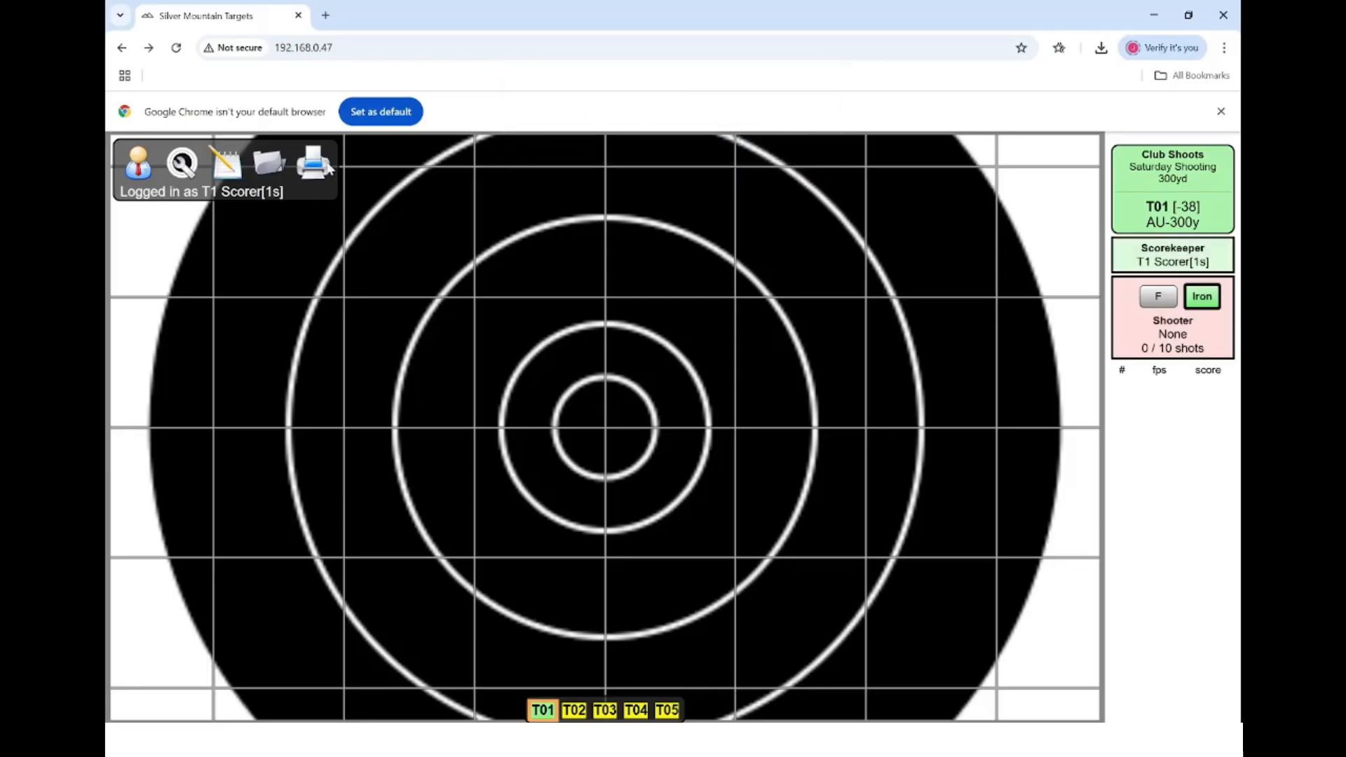
left_click(186, 167)
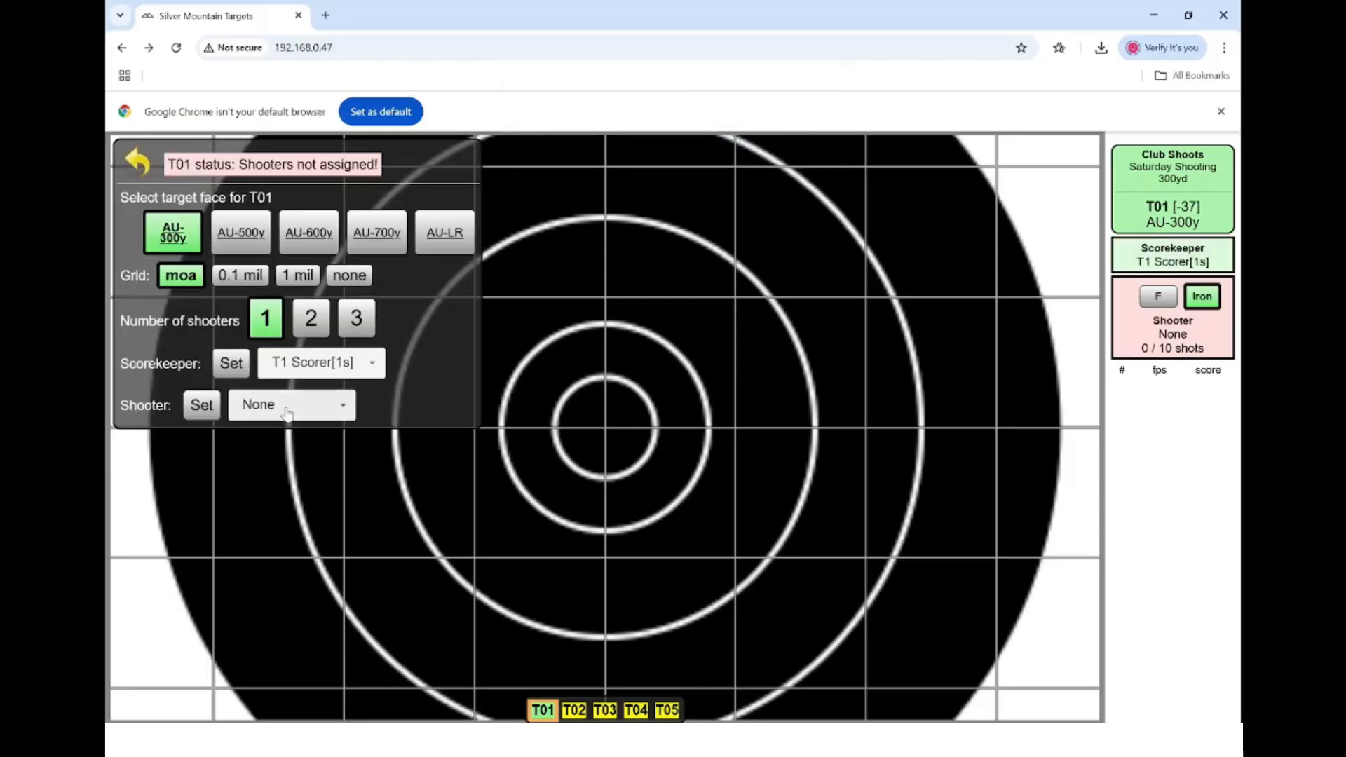
left_click(201, 407)
type("m0")
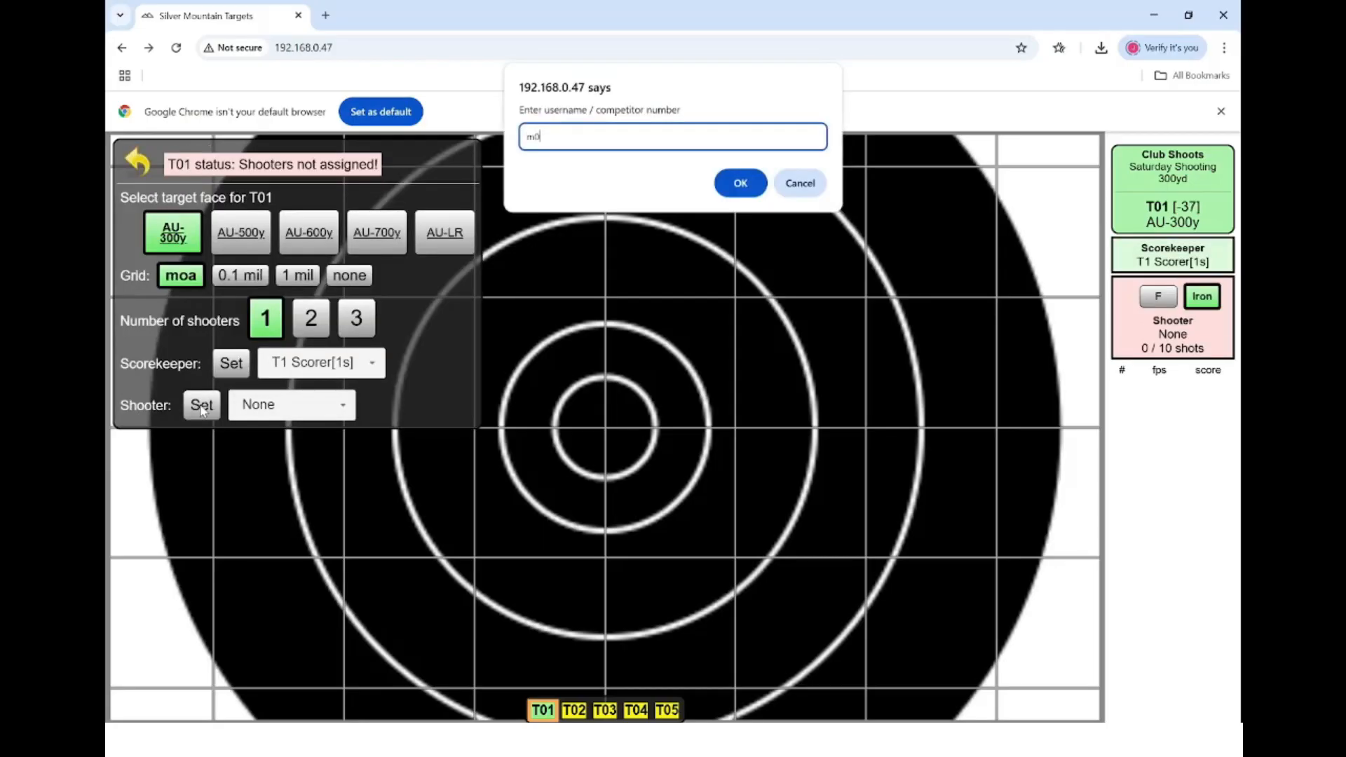
type("1")
key("Return")
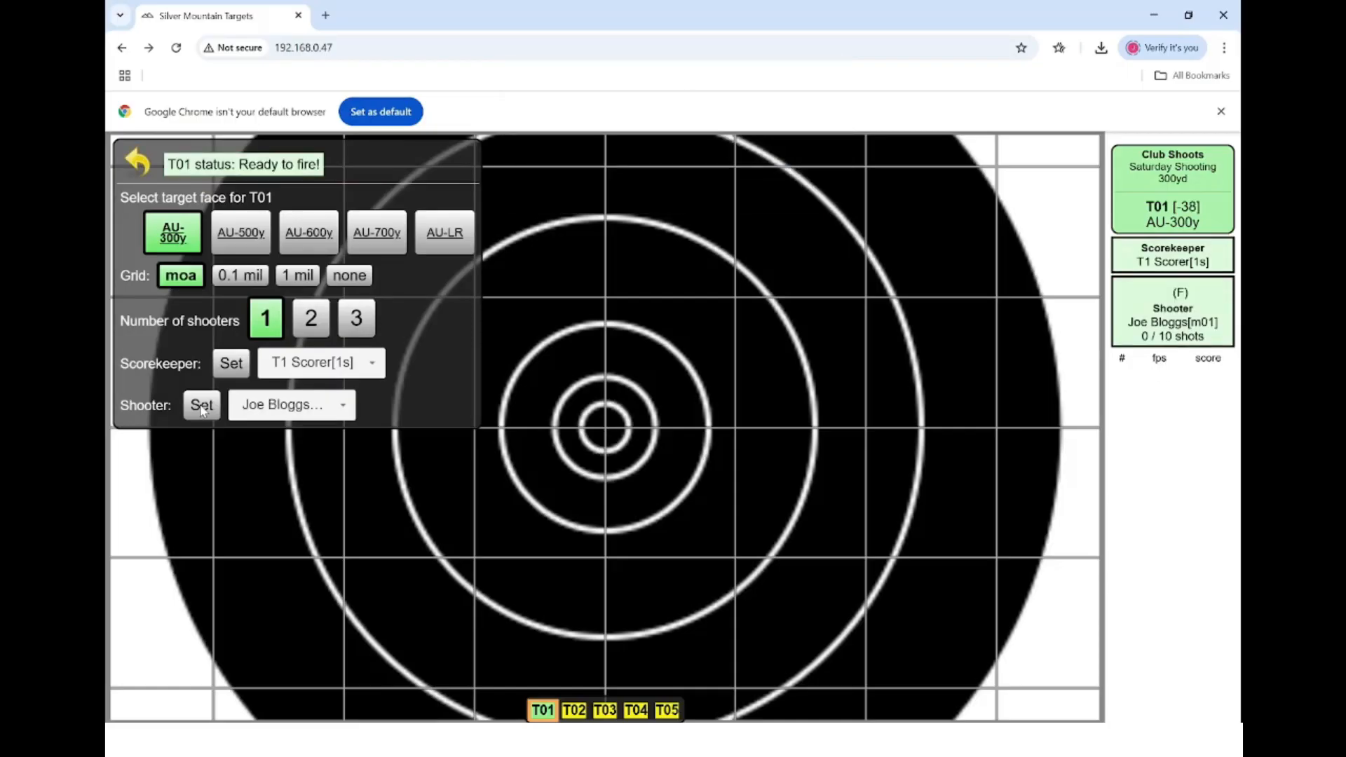
- Reset both T01's shooter and scorekeeper to None
left_click(342, 406)
left_click(308, 430)
left_click(347, 363)
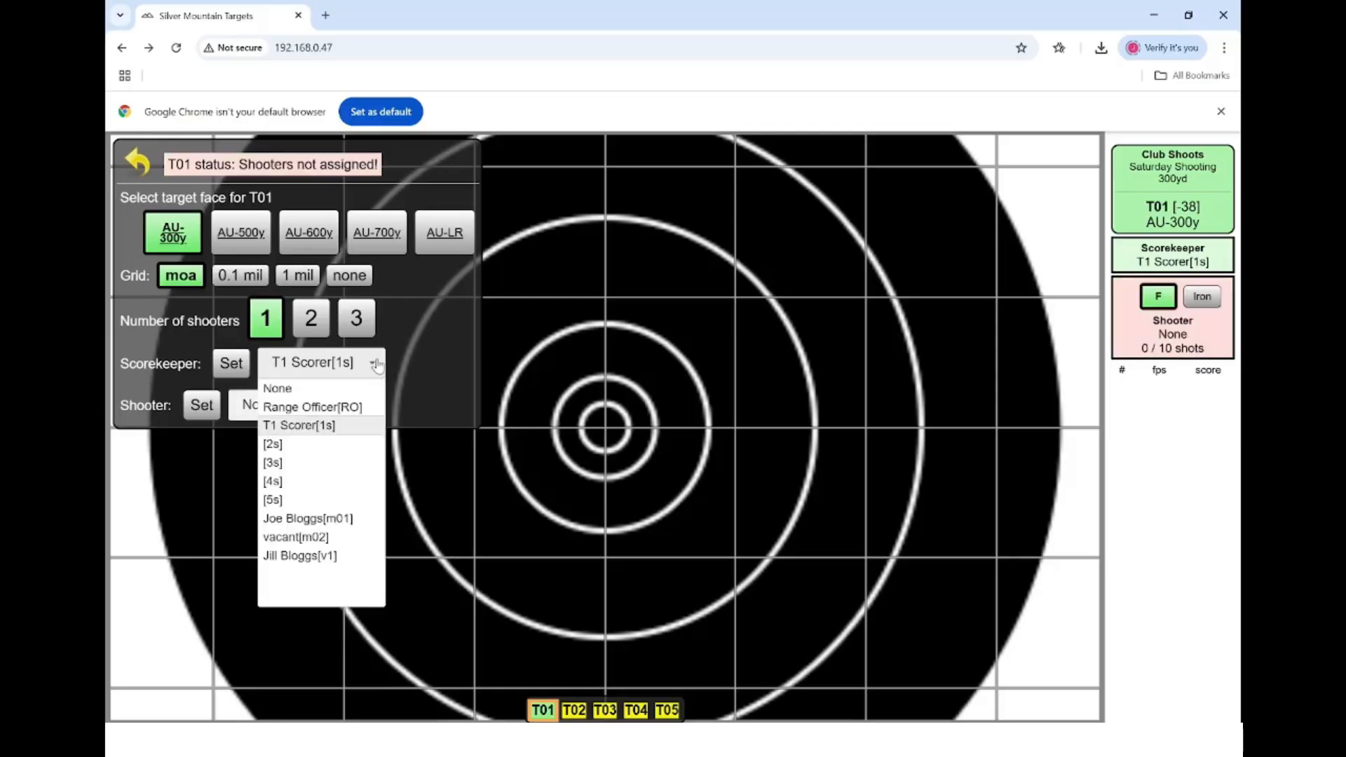
left_click(342, 389)
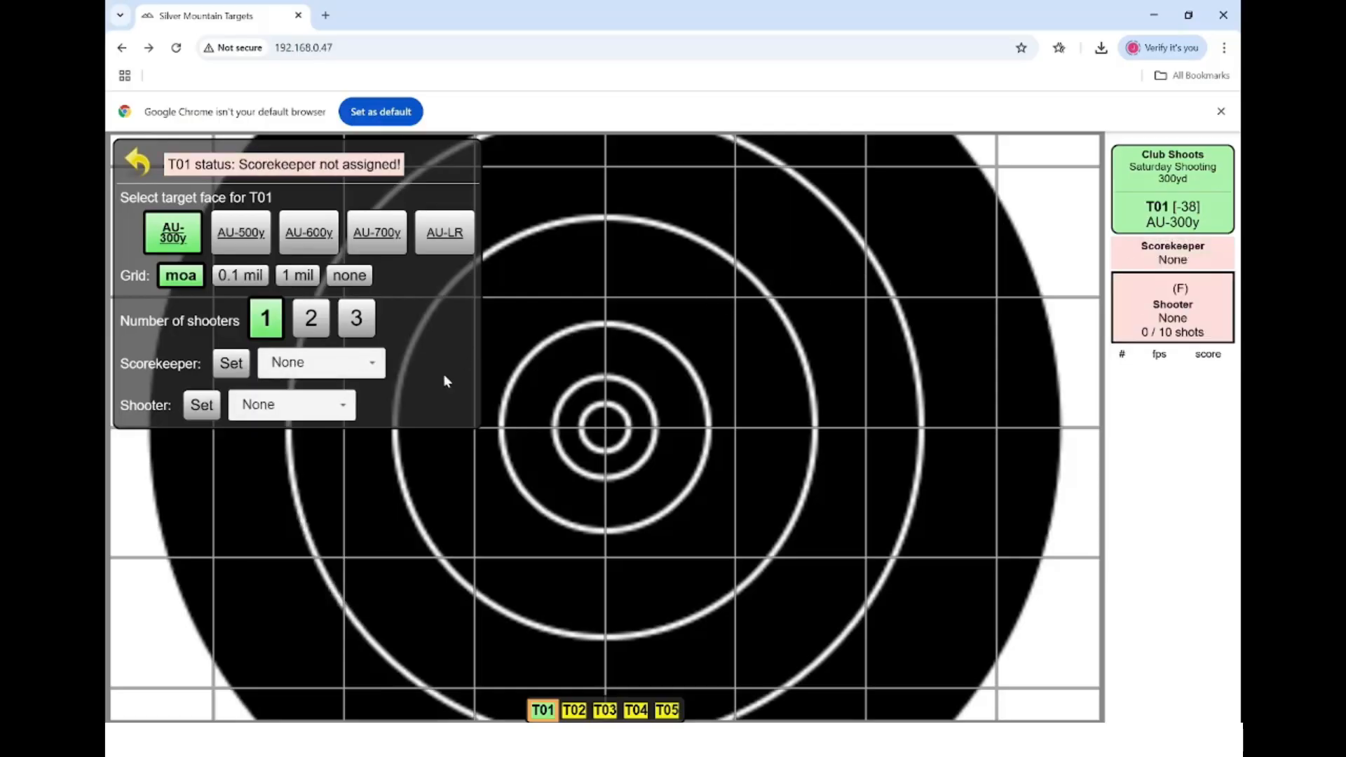
- Make the logged-in scorer T01's scorekeeper and set competitor mm01 as shooter
left_click(374, 366)
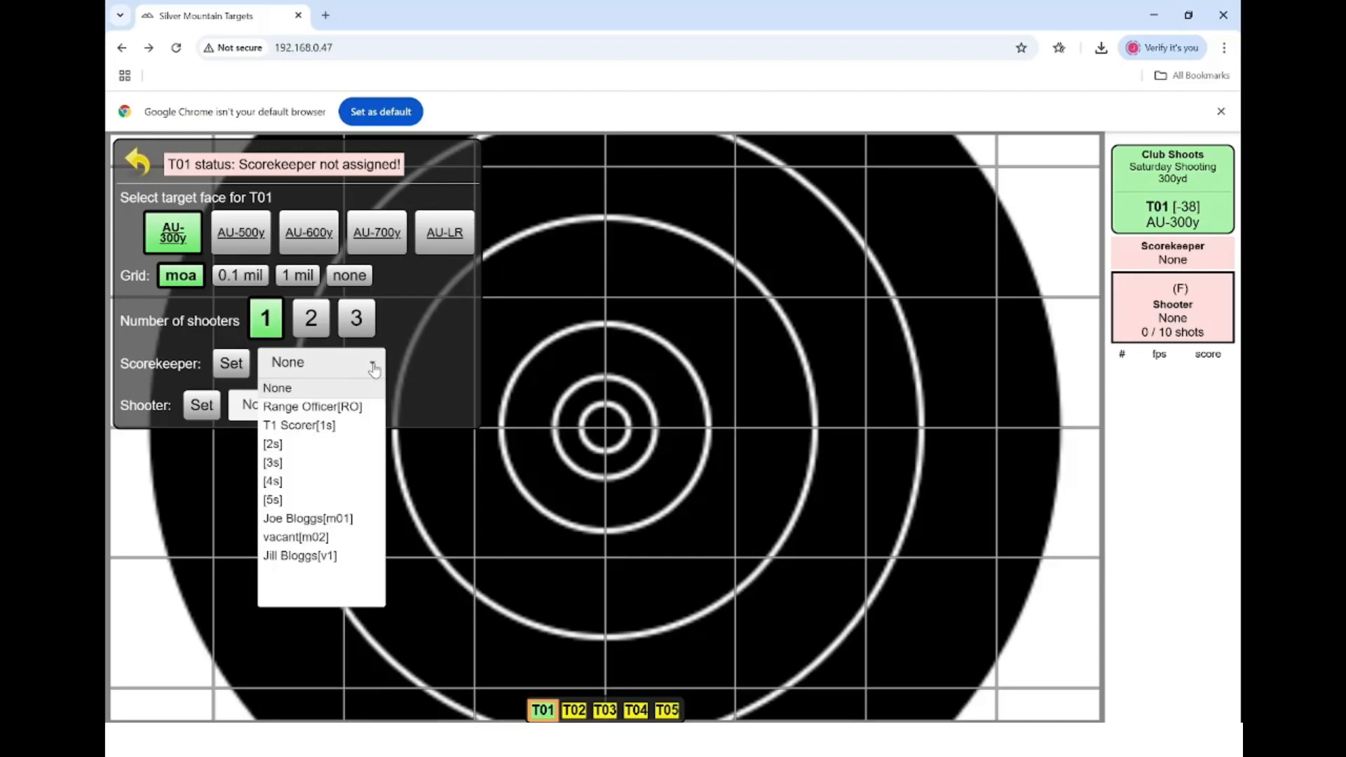
left_click(316, 426)
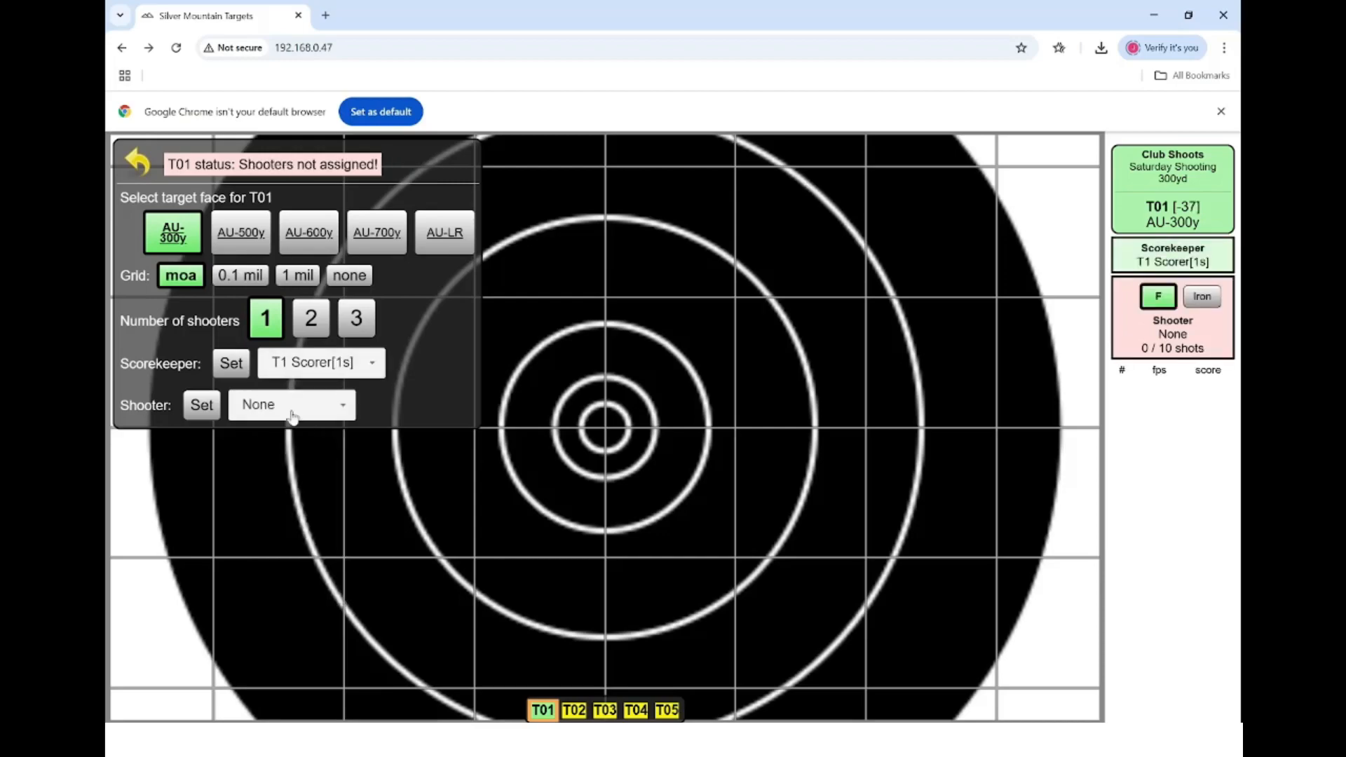
left_click(208, 408)
type("m")
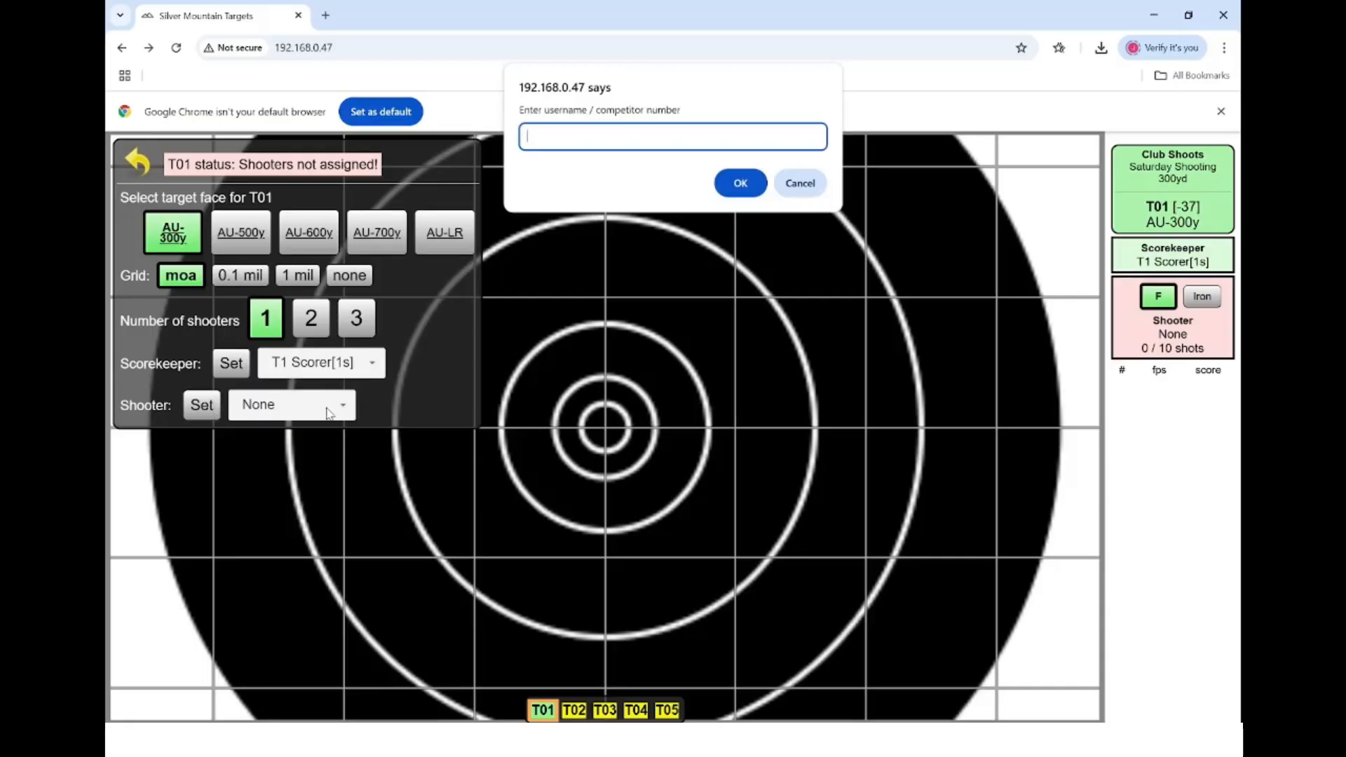
type("m01")
key("Return")
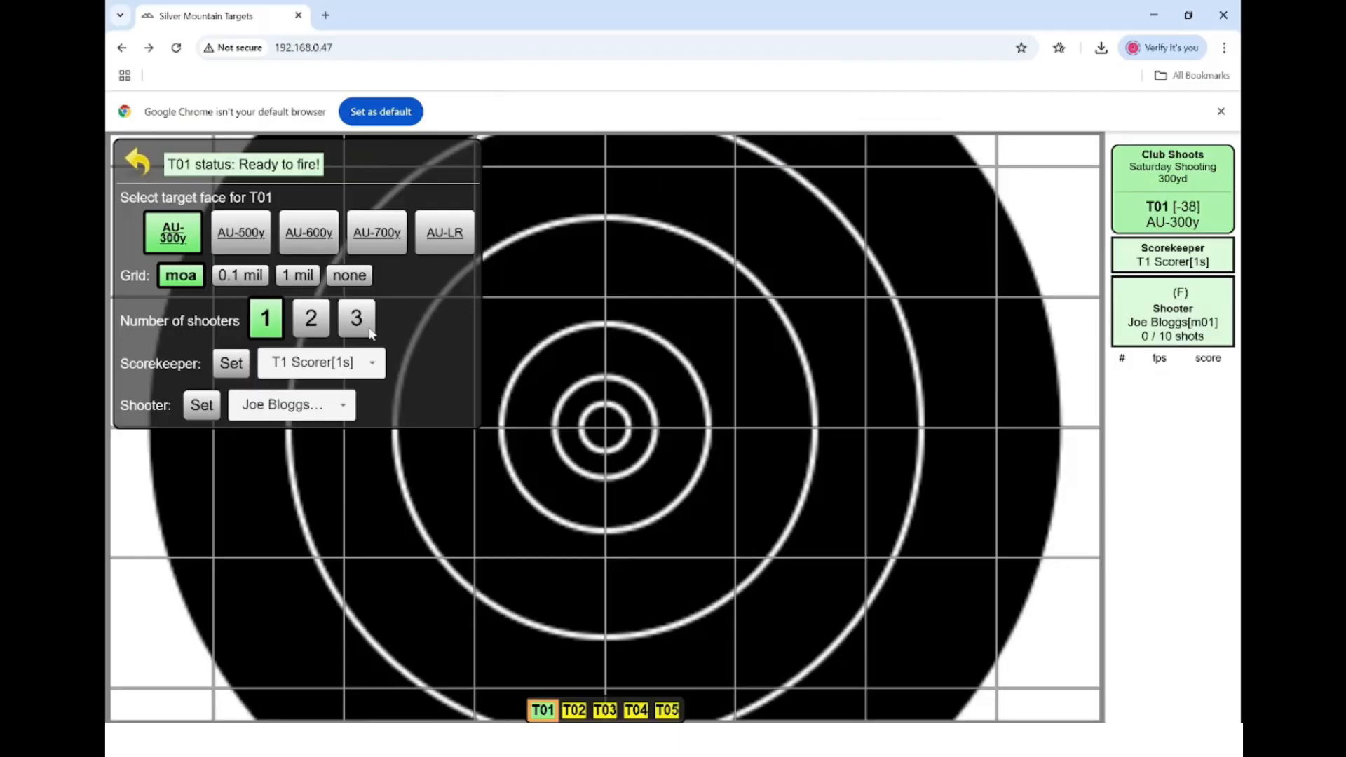
left_click(361, 364)
- Set T01's scorekeeper and shooter both to None
left_click(360, 384)
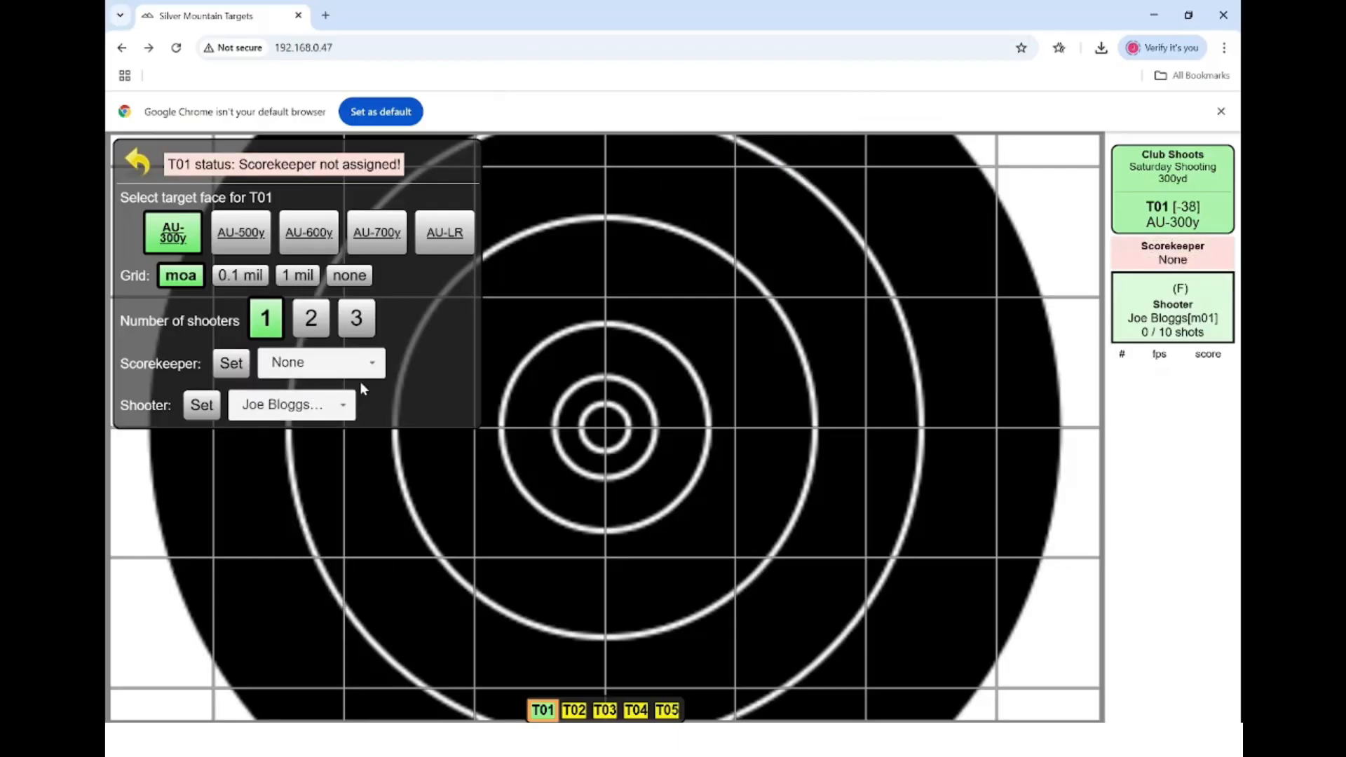
left_click(348, 412)
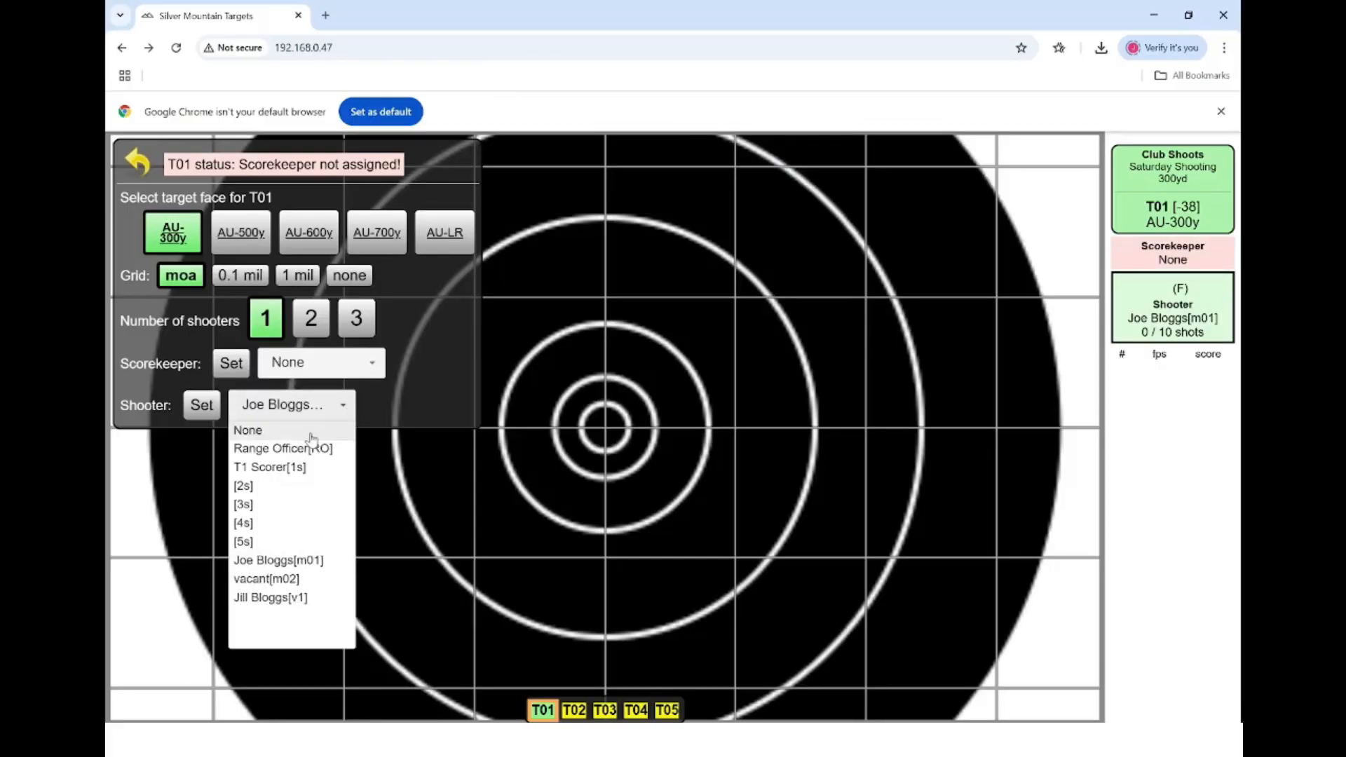
left_click(310, 432)
left_click(142, 165)
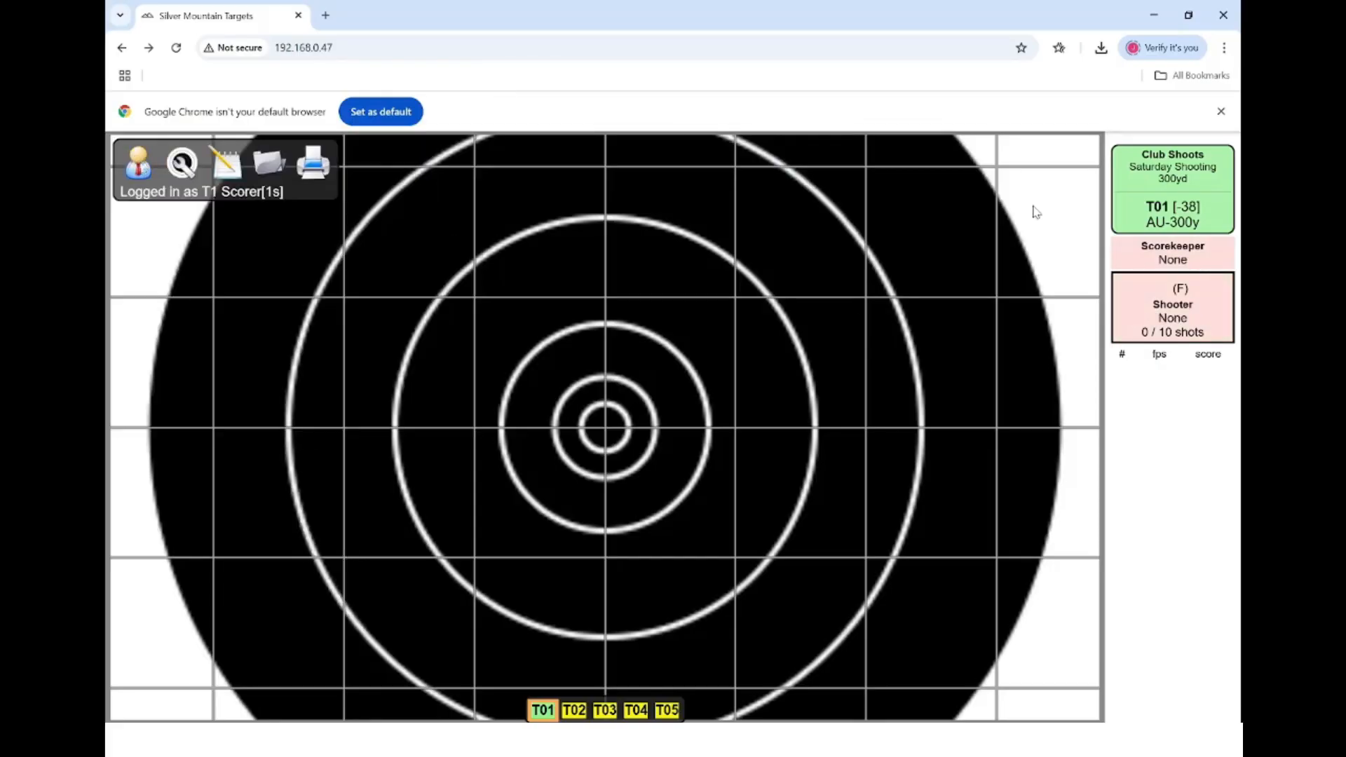
- Re-enter competitor m01 as T01's shooter
left_click(182, 161)
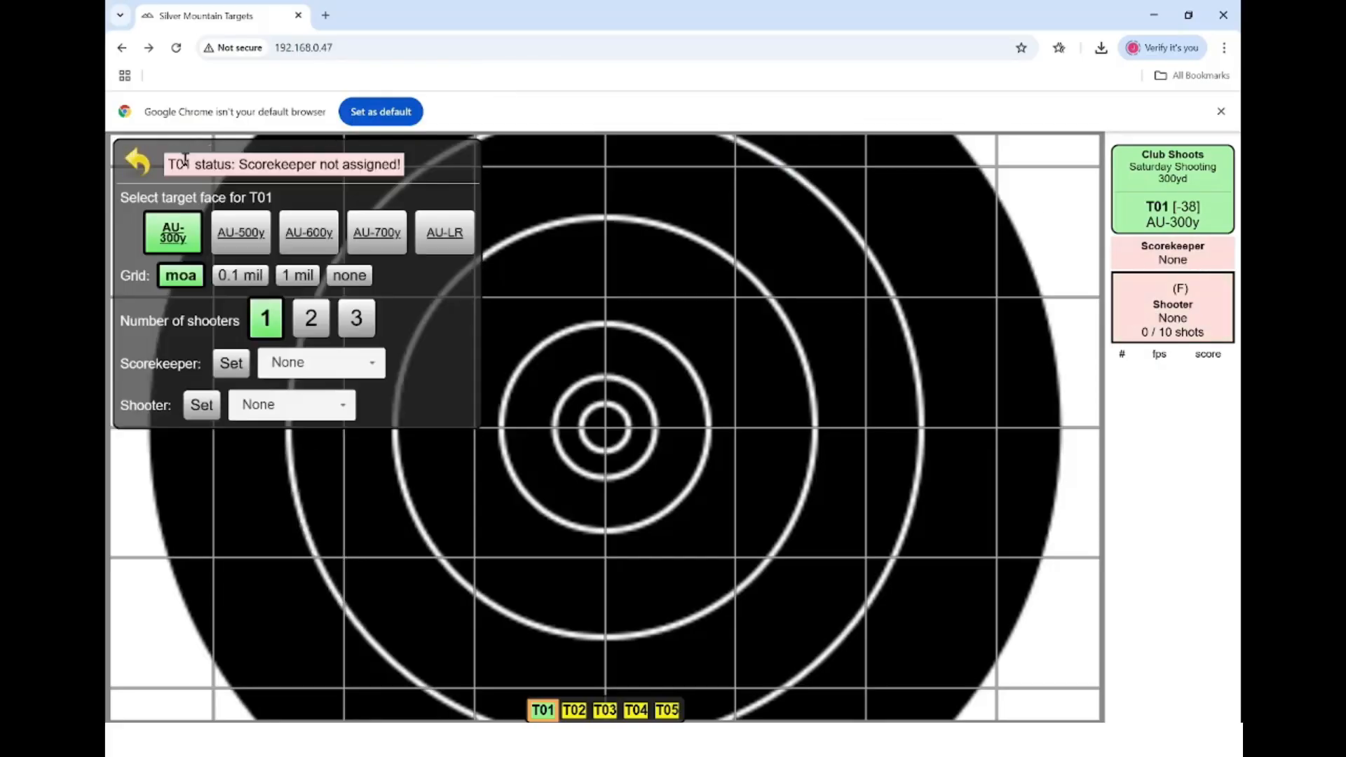
left_click(198, 413)
type("m01")
key("Return")
- Close T01's settings so the competitor can fire the ten-shot string
left_click(140, 171)
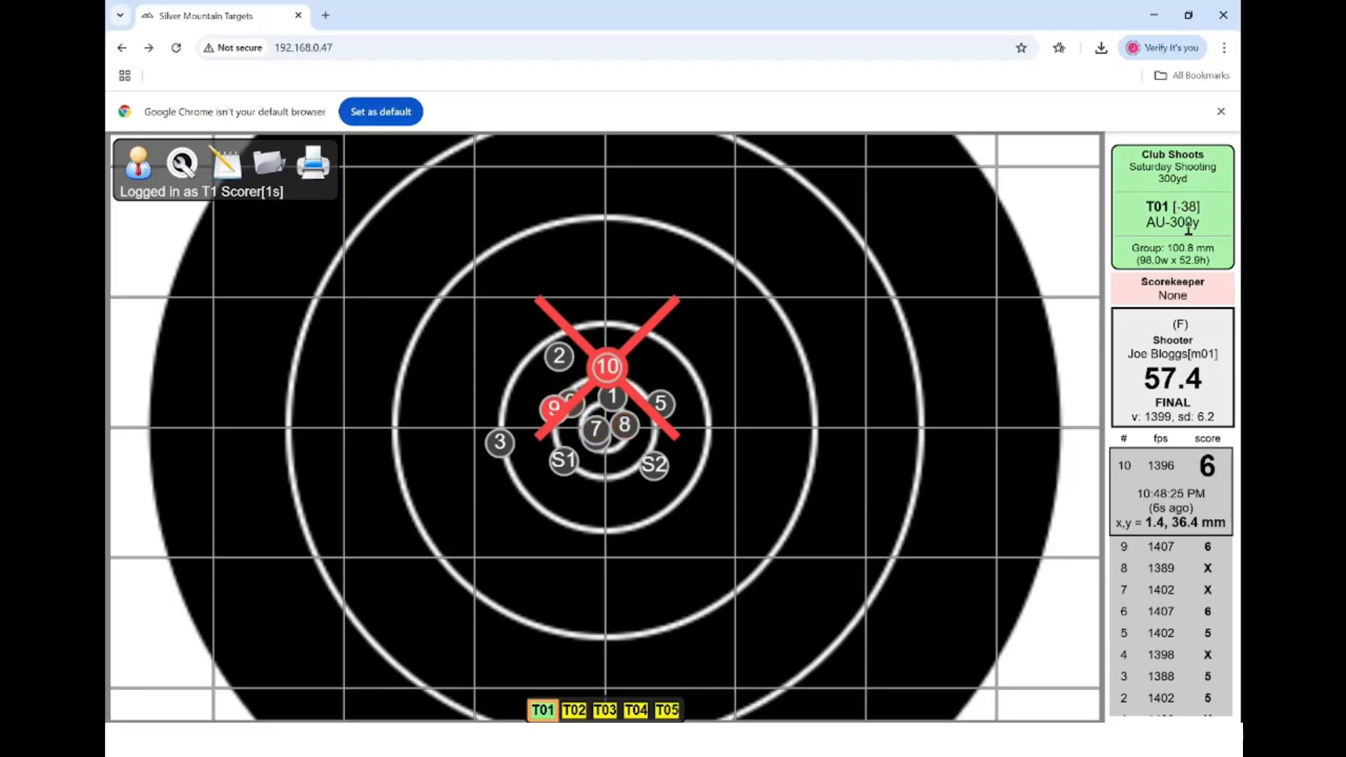
- Take the scorekeeper role and save T01's 57.4 string as final scores
left_click(1172, 288)
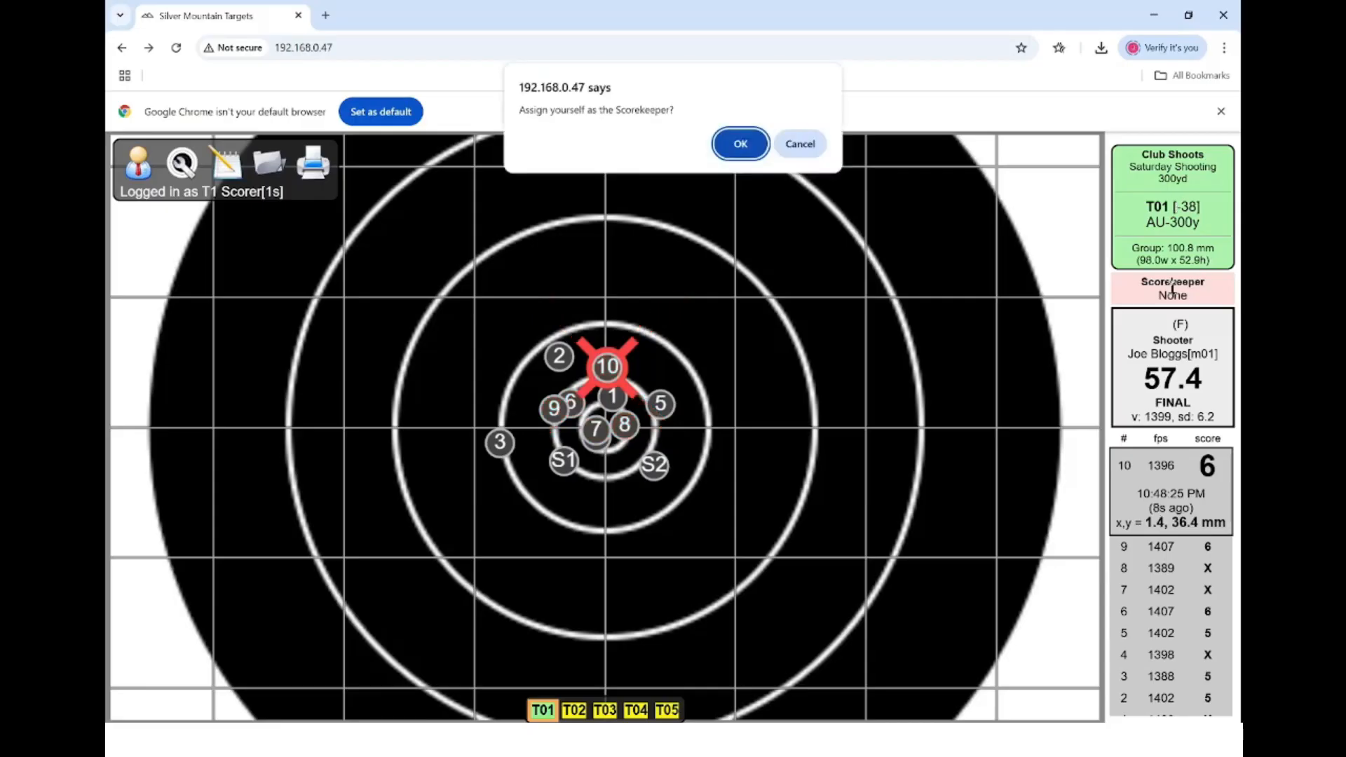
left_click(743, 141)
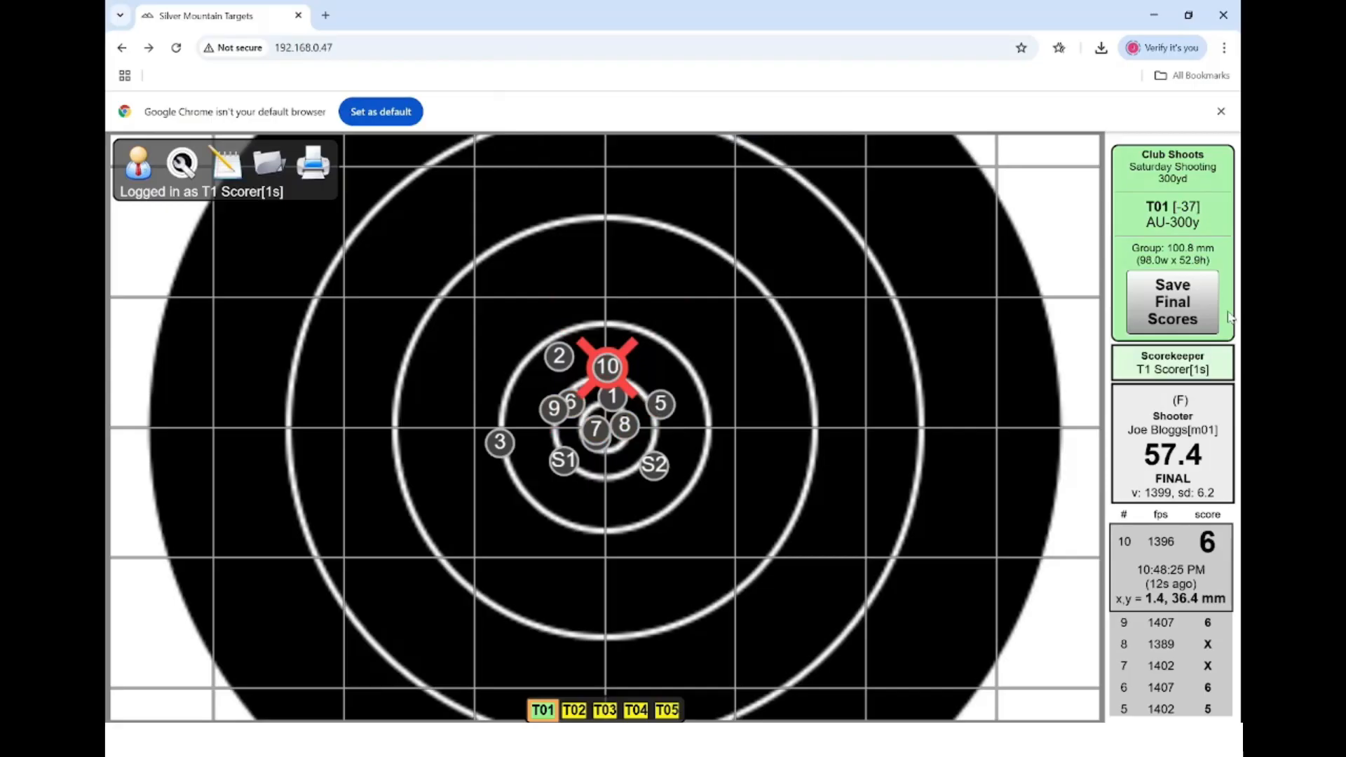
left_click(1169, 313)
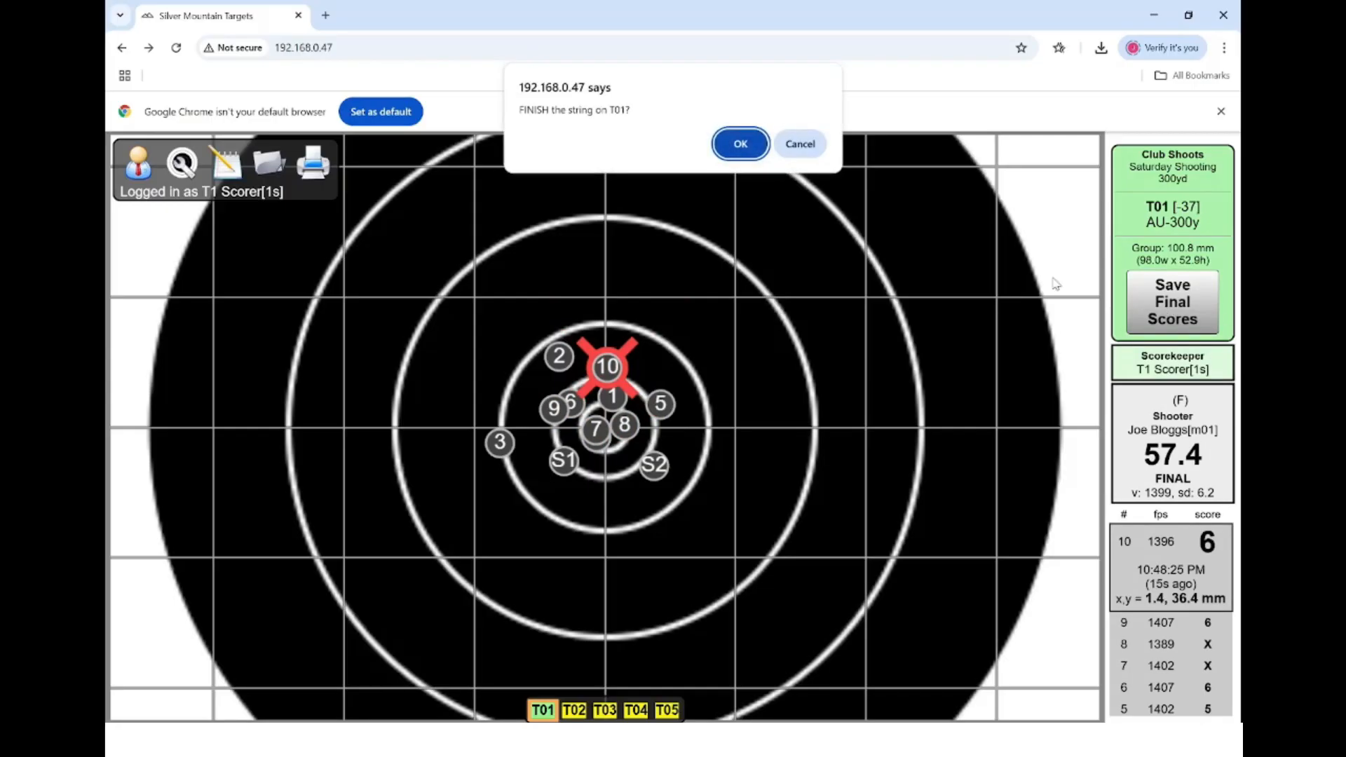
left_click(739, 143)
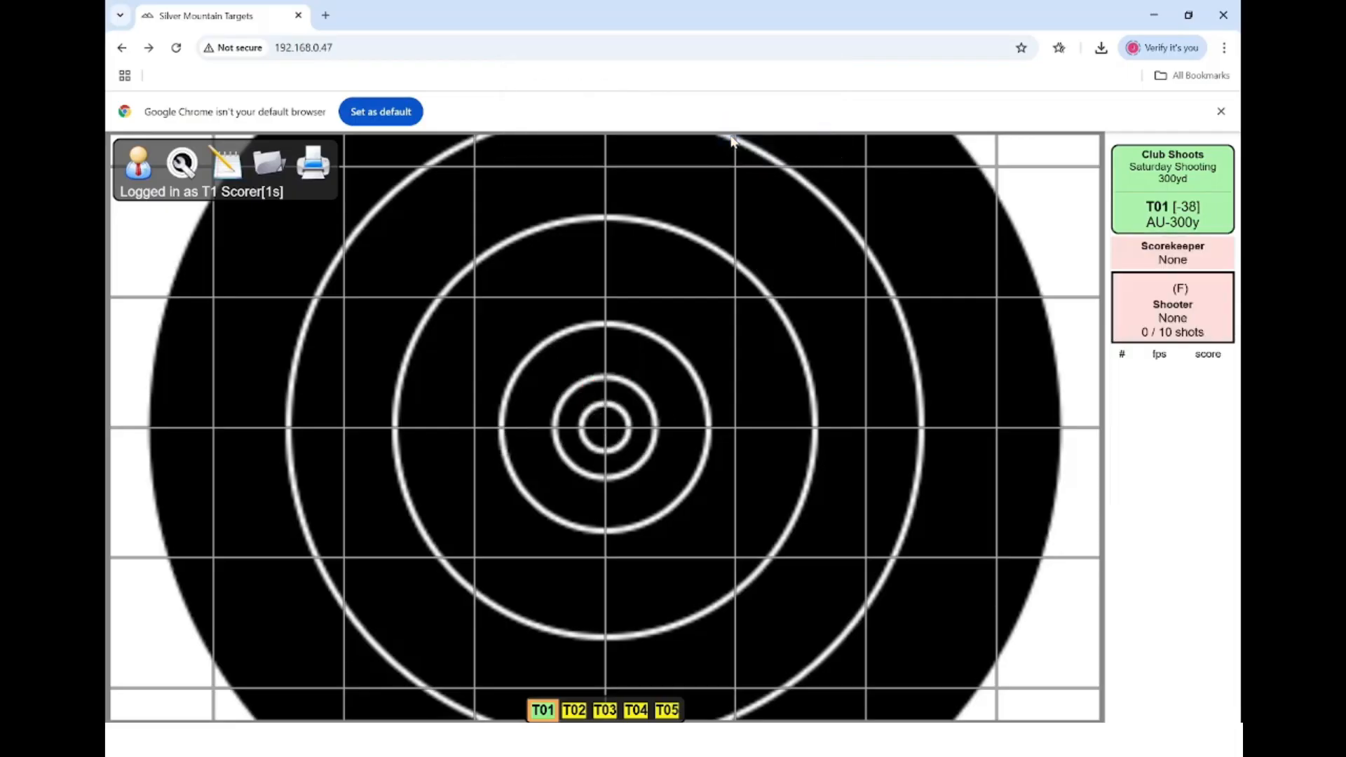
- Reassign competitor m01 as T01's shooter
left_click(181, 166)
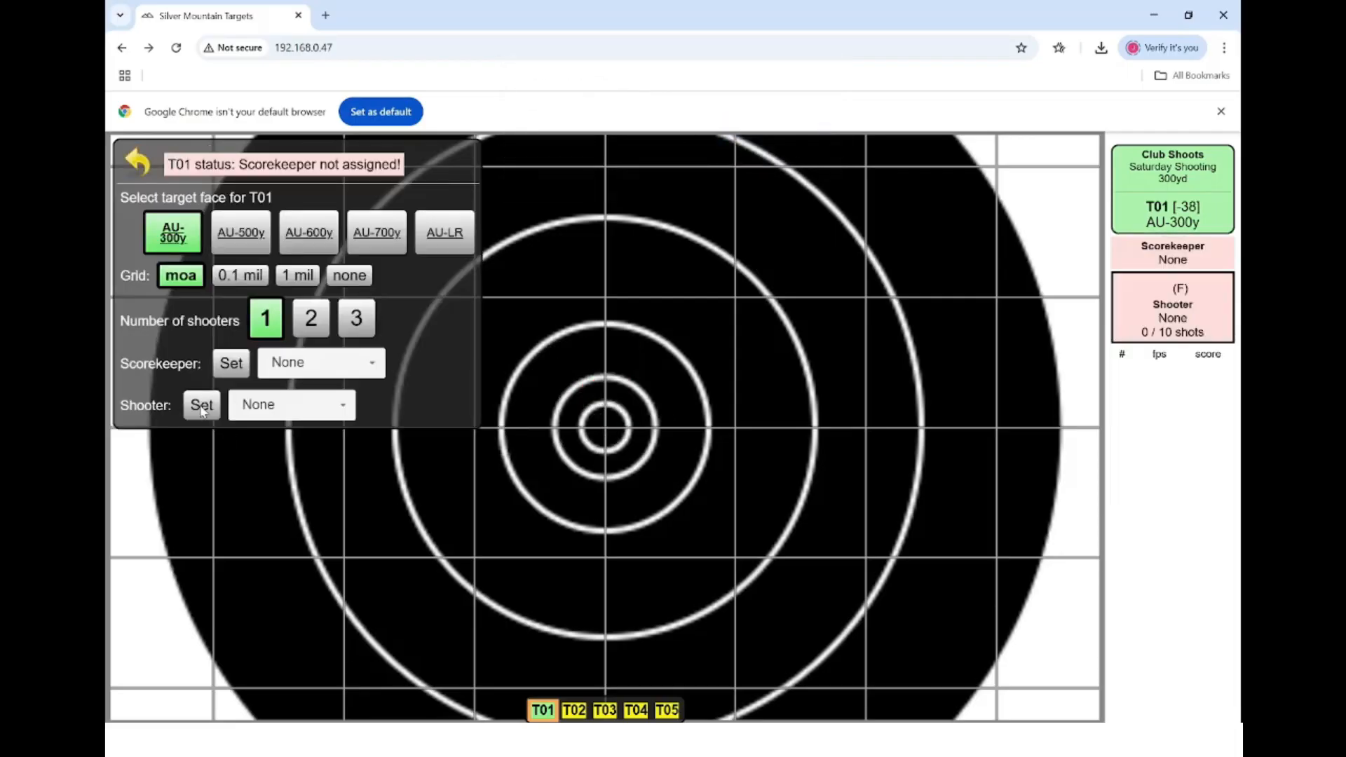
left_click(203, 412)
type("m01")
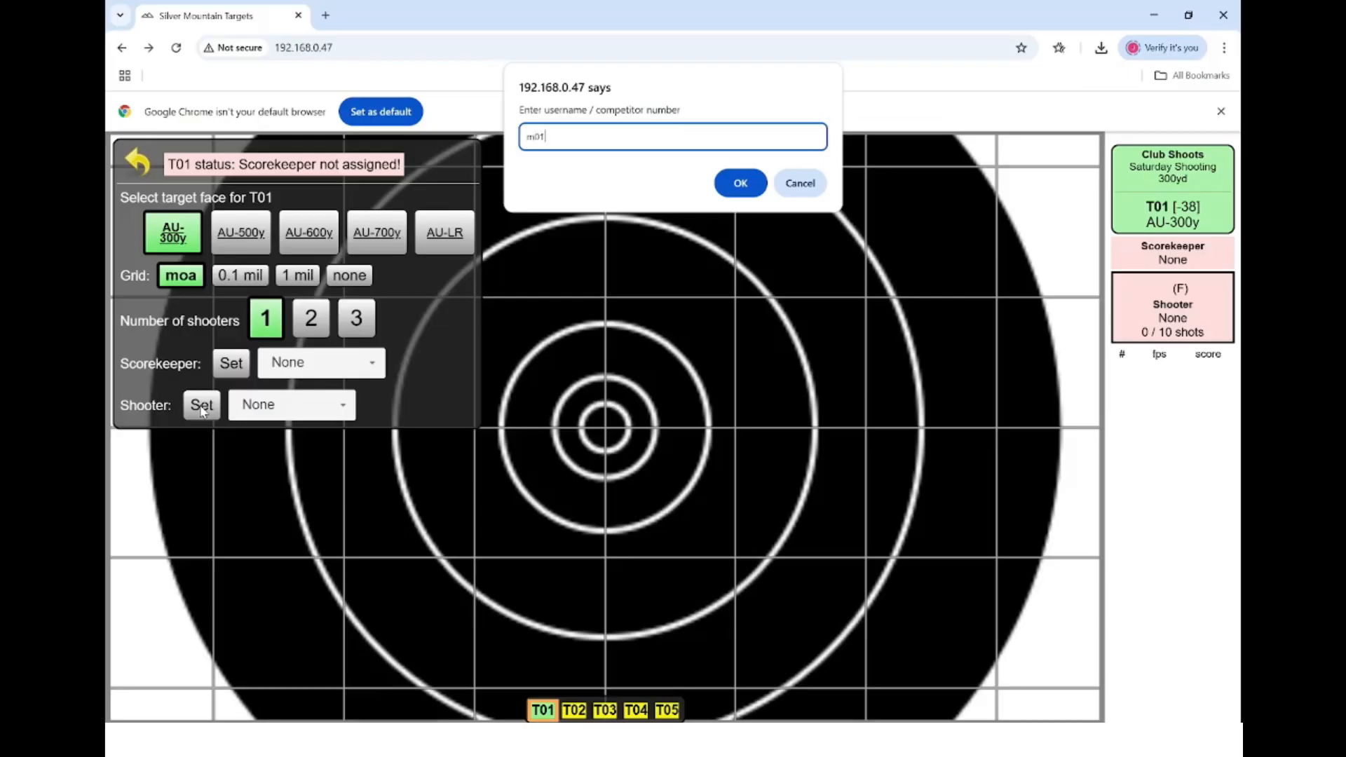
key("Return")
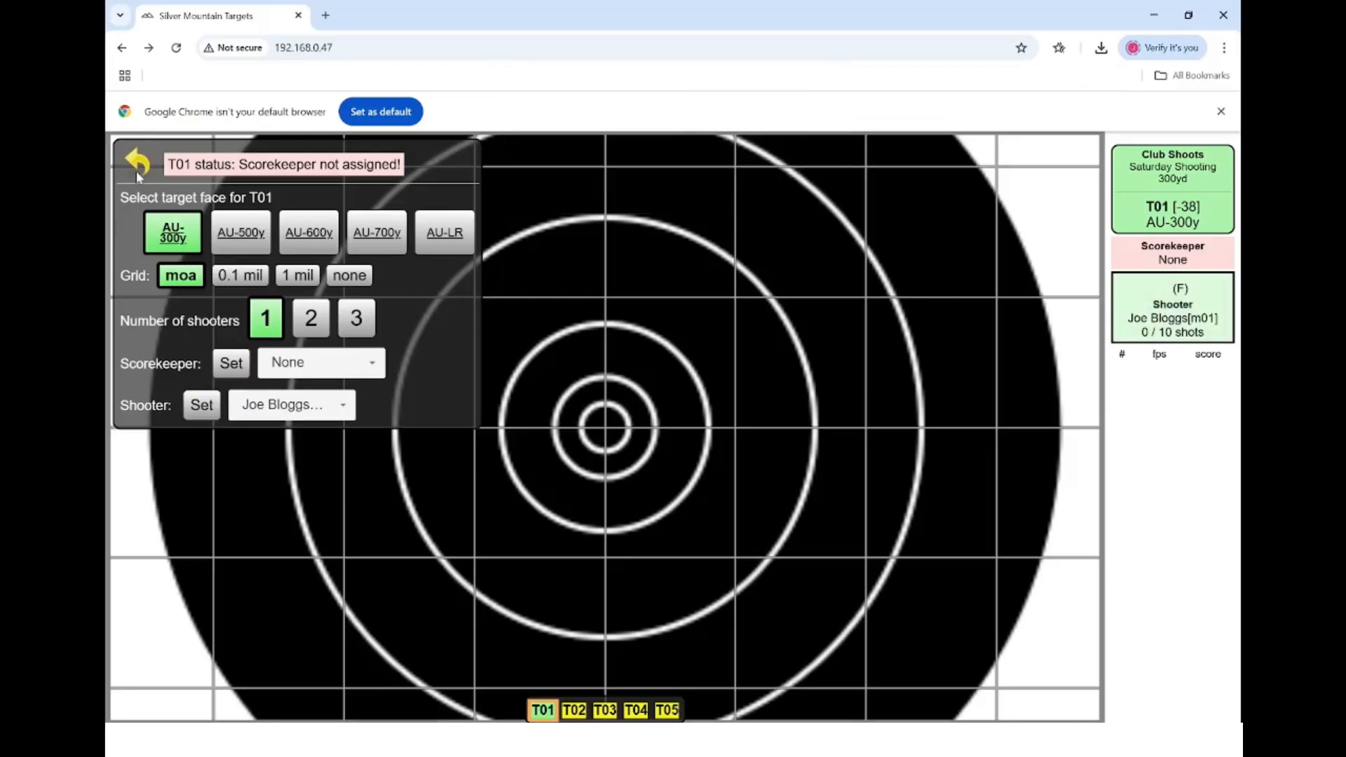
left_click(149, 162)
- Claim the T01 scorekeeper role for the logged-in scorer during the second string
scroll(748, 299, "up", 1)
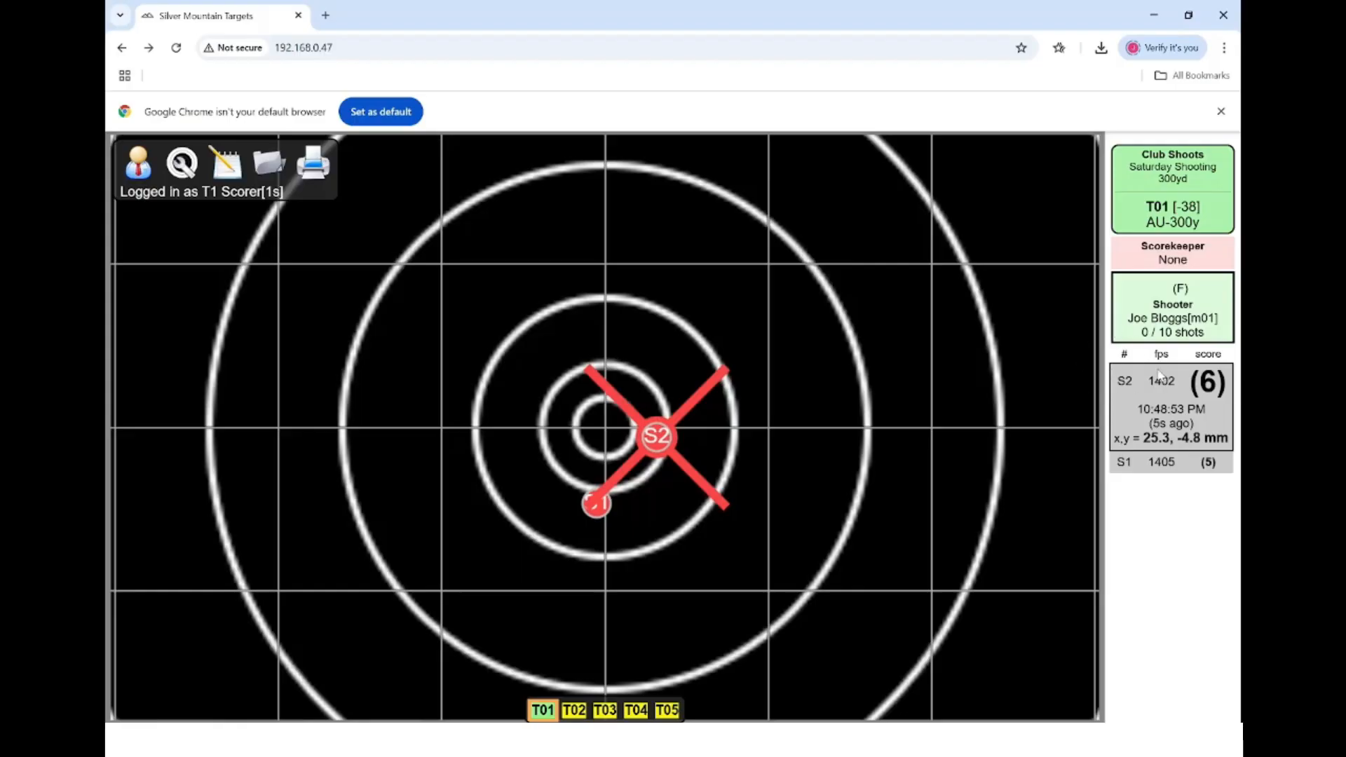
left_click(1176, 253)
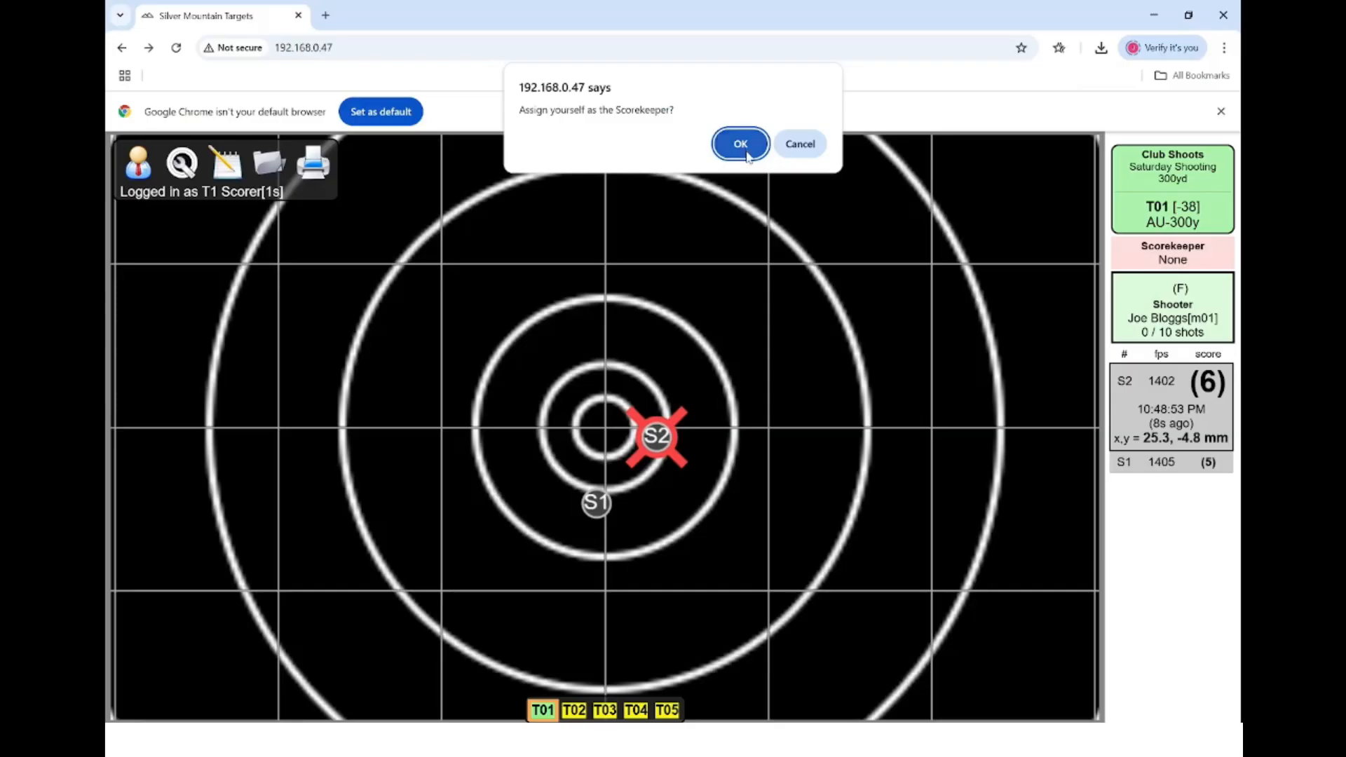
left_click(742, 144)
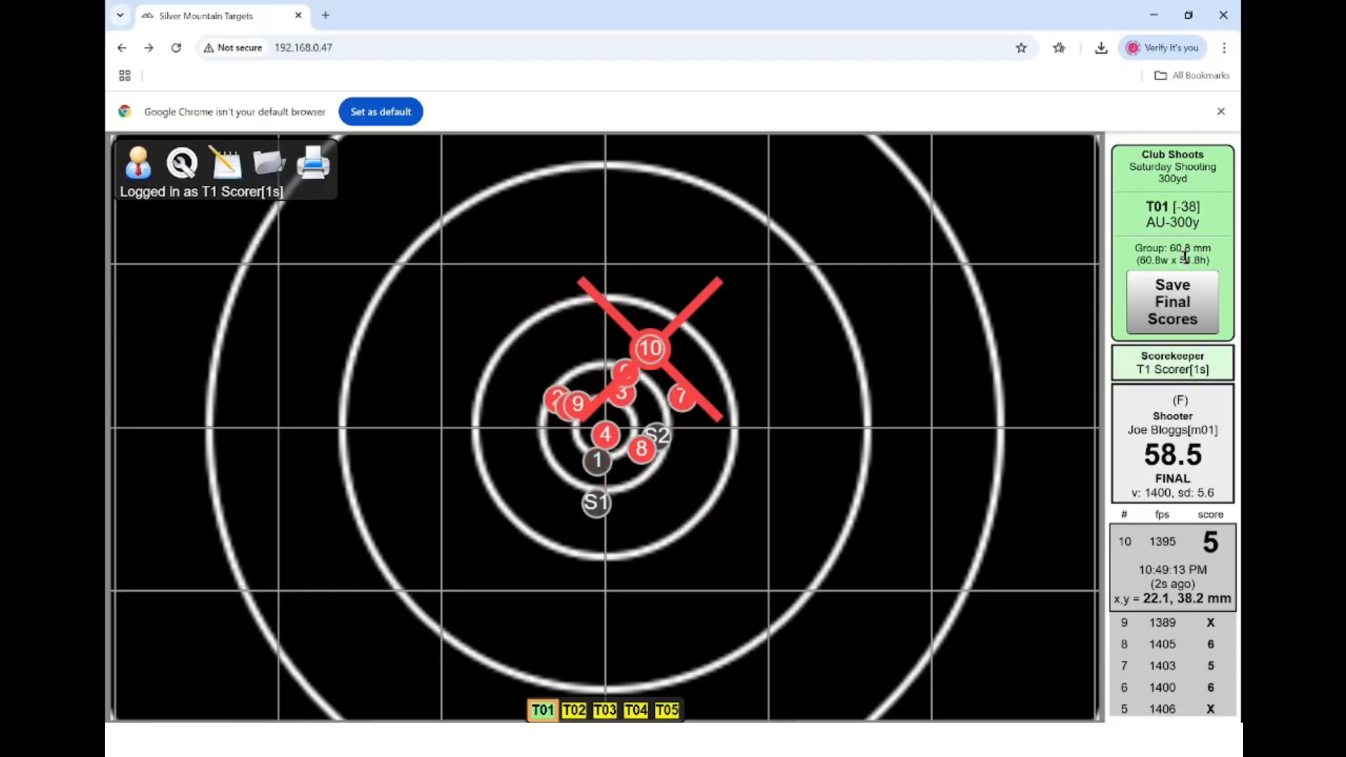
- Save T01's 58.5 string as final scores
left_click(1183, 306)
left_click(728, 146)
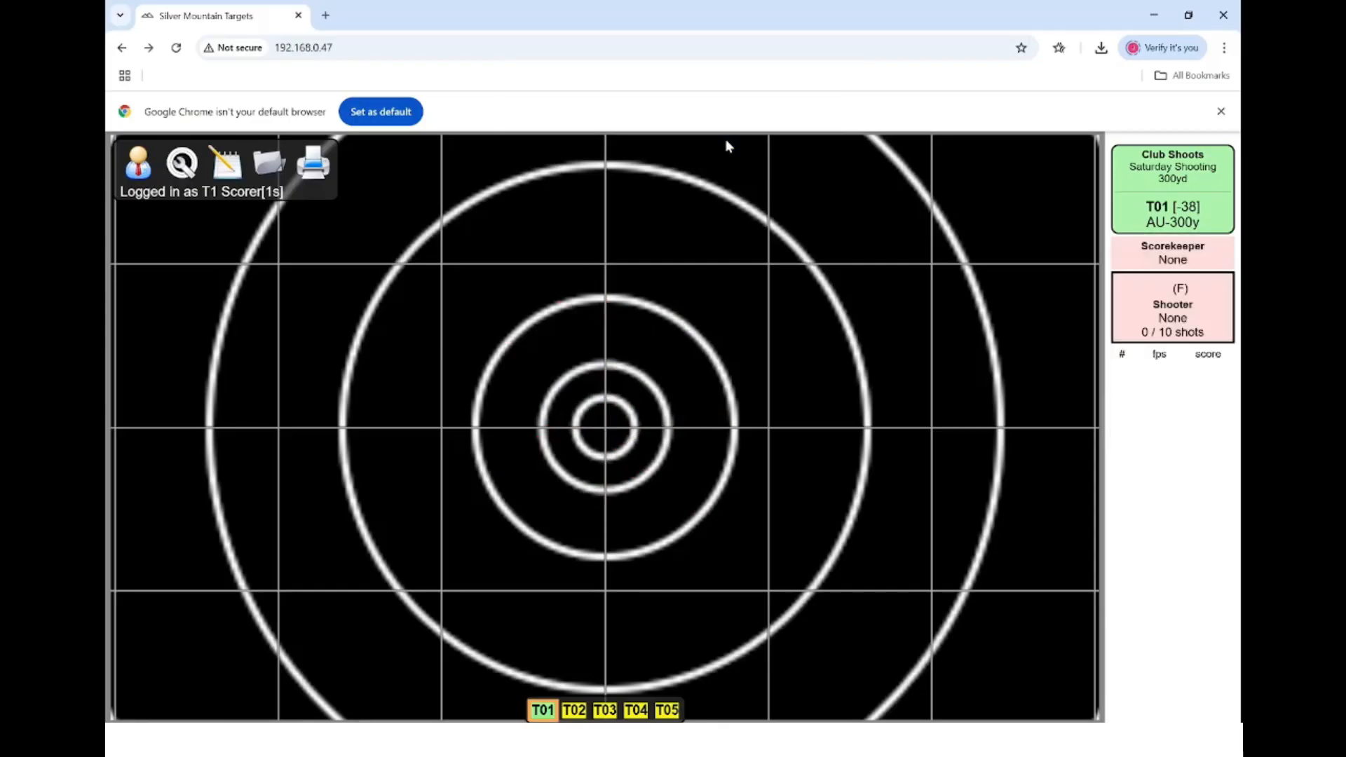